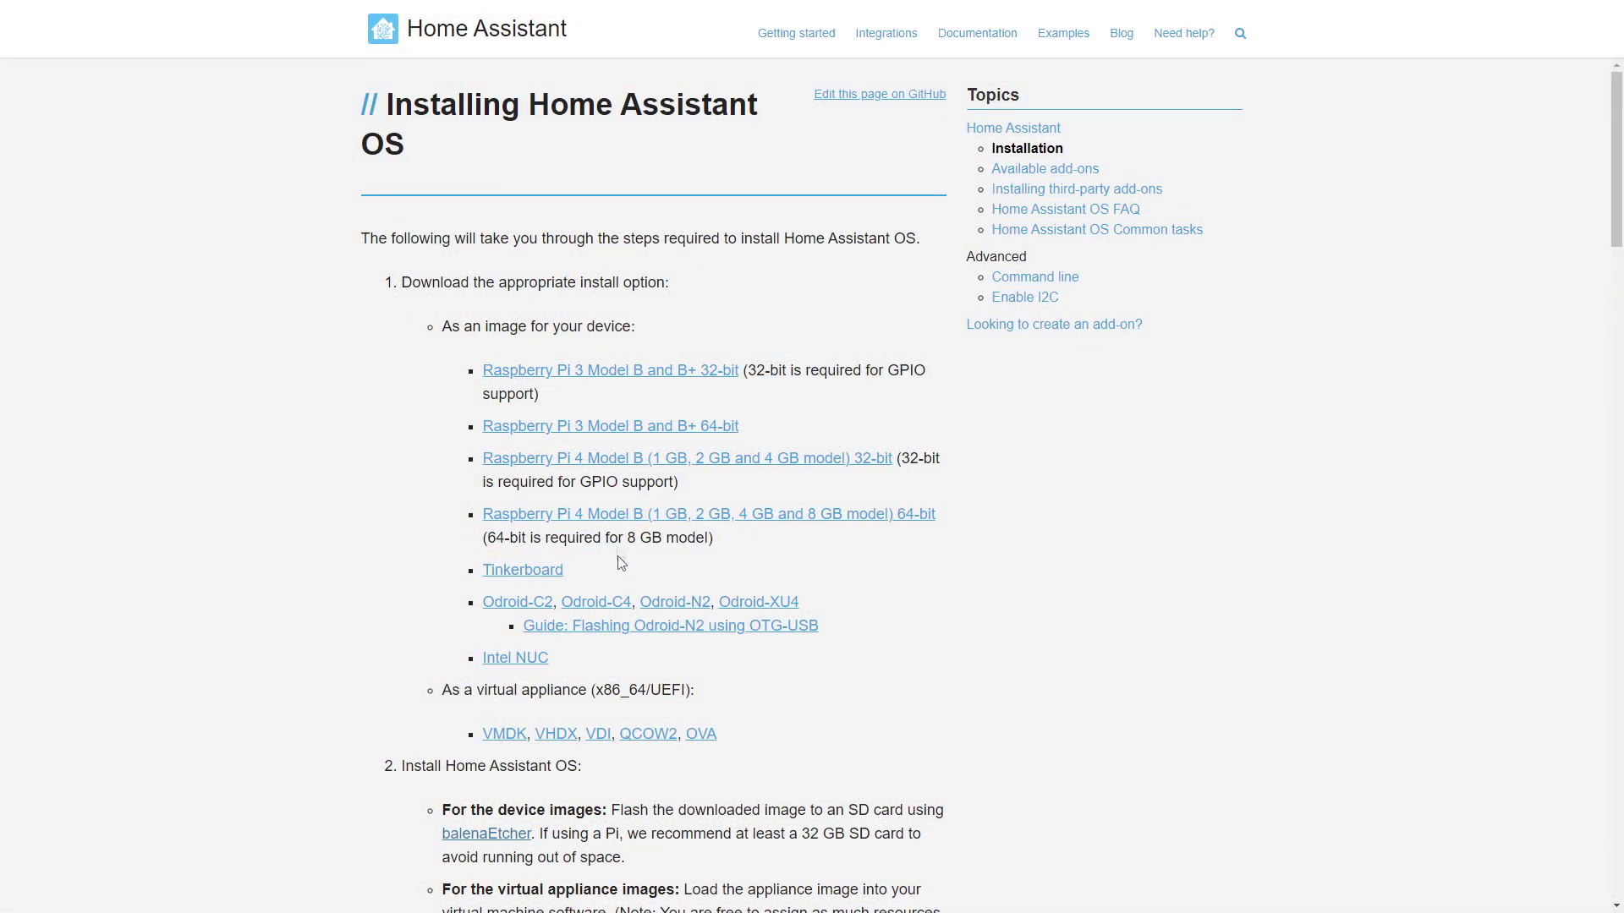
Step: Scroll down to the Install Home Assistant OS steps that recommend balenaEtcher
scroll(642, 580, down, 3)
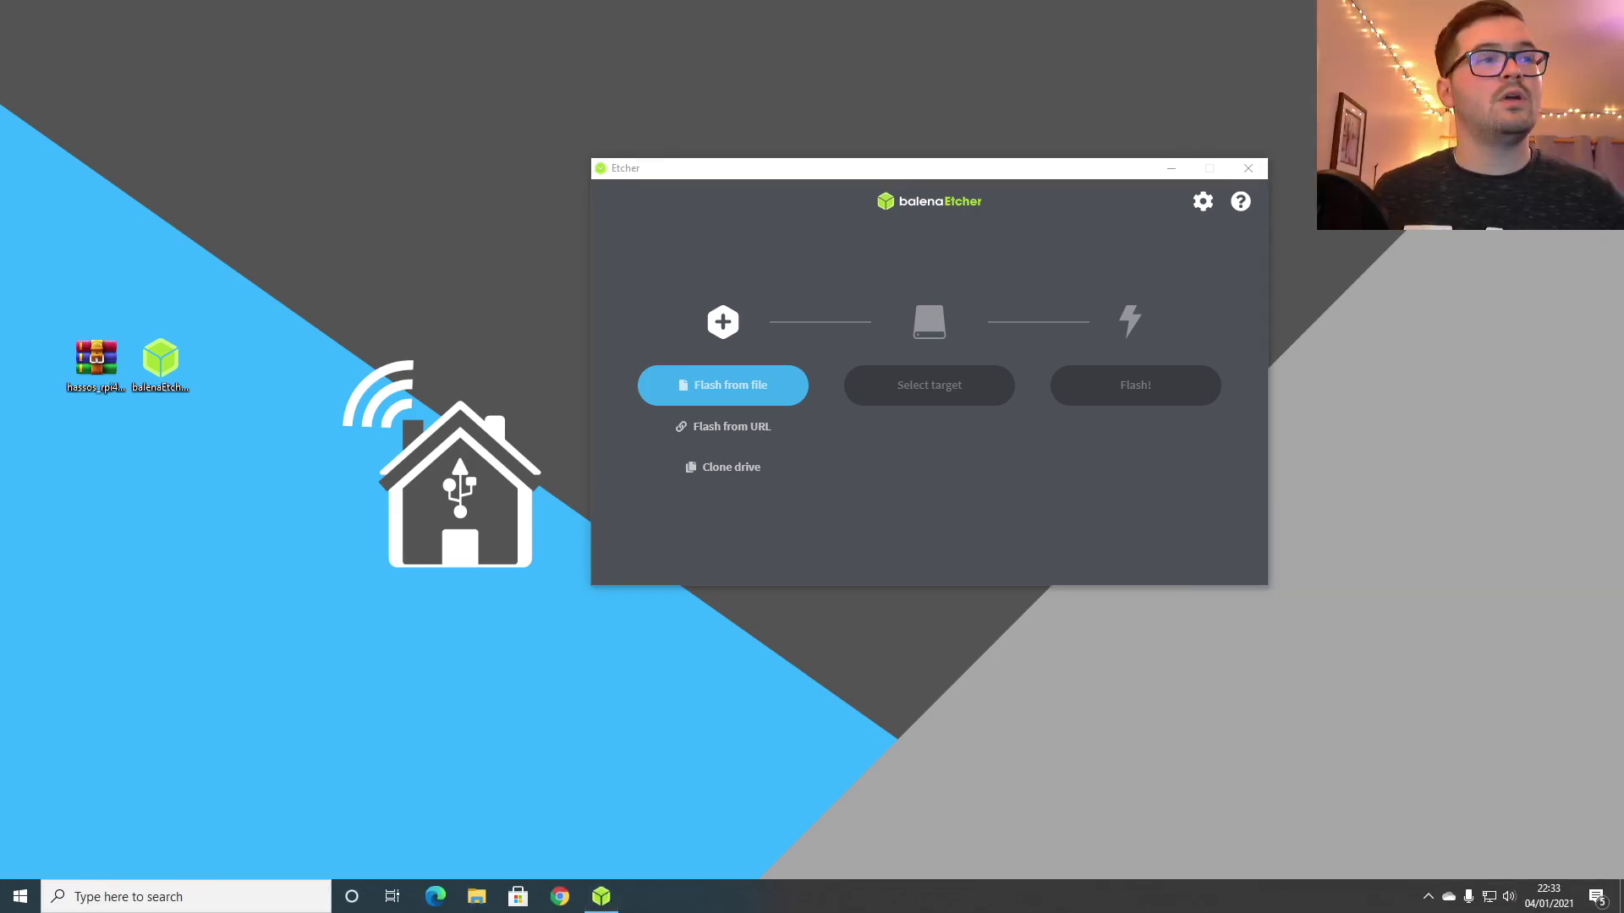
Step: Load the hassos_rpi4-64-5.9.img image from the Desktop as the file to flash
click(671, 395)
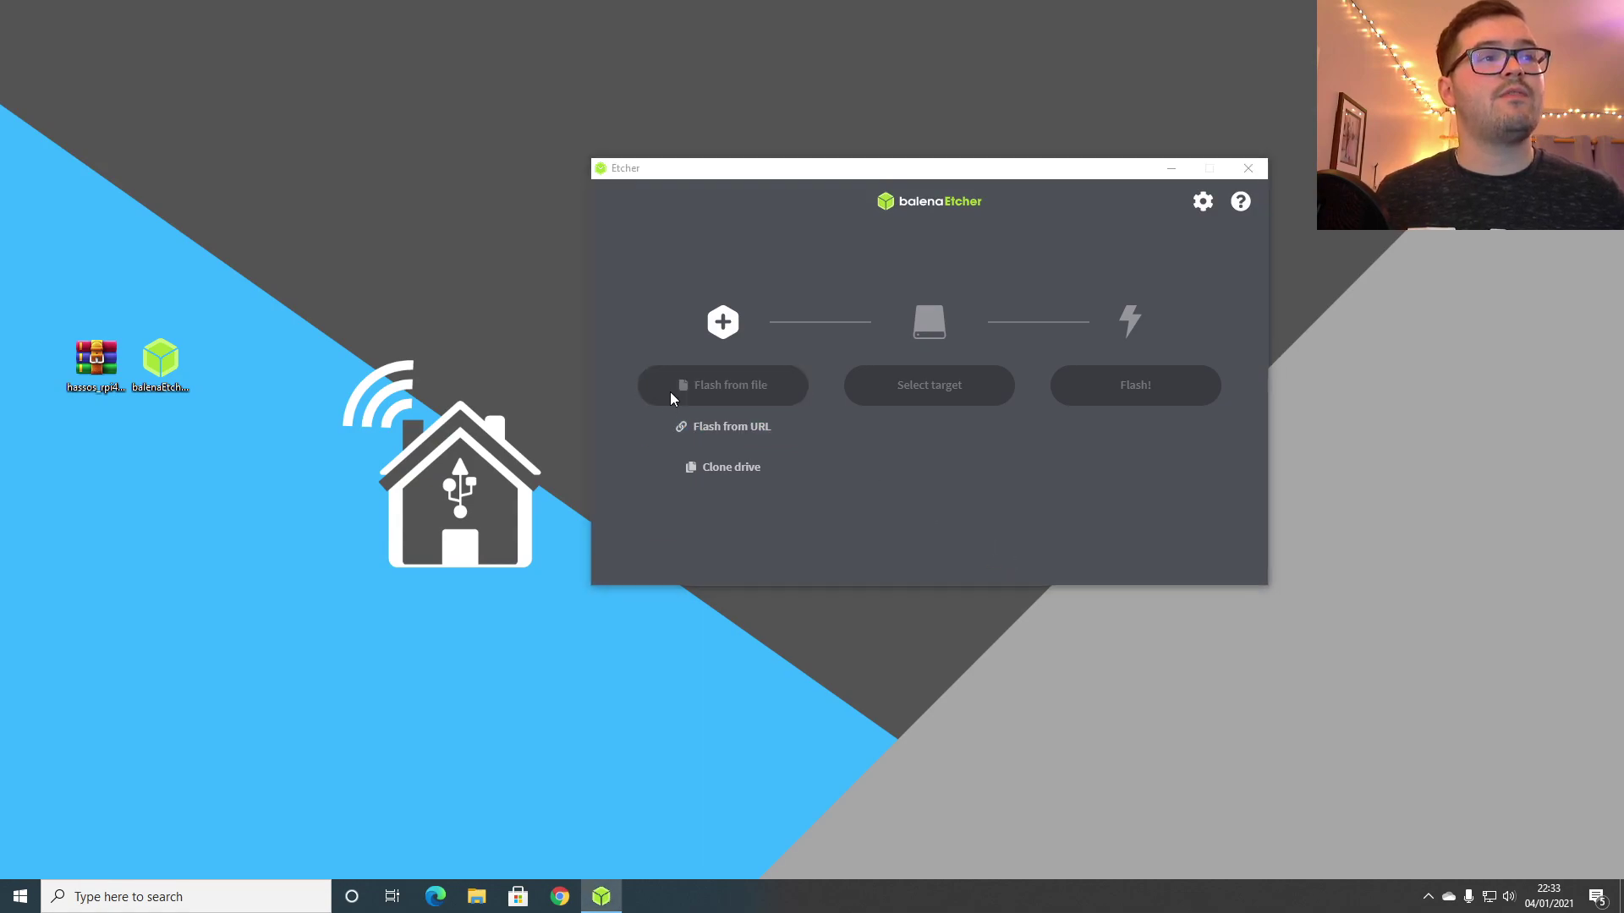
click(659, 312)
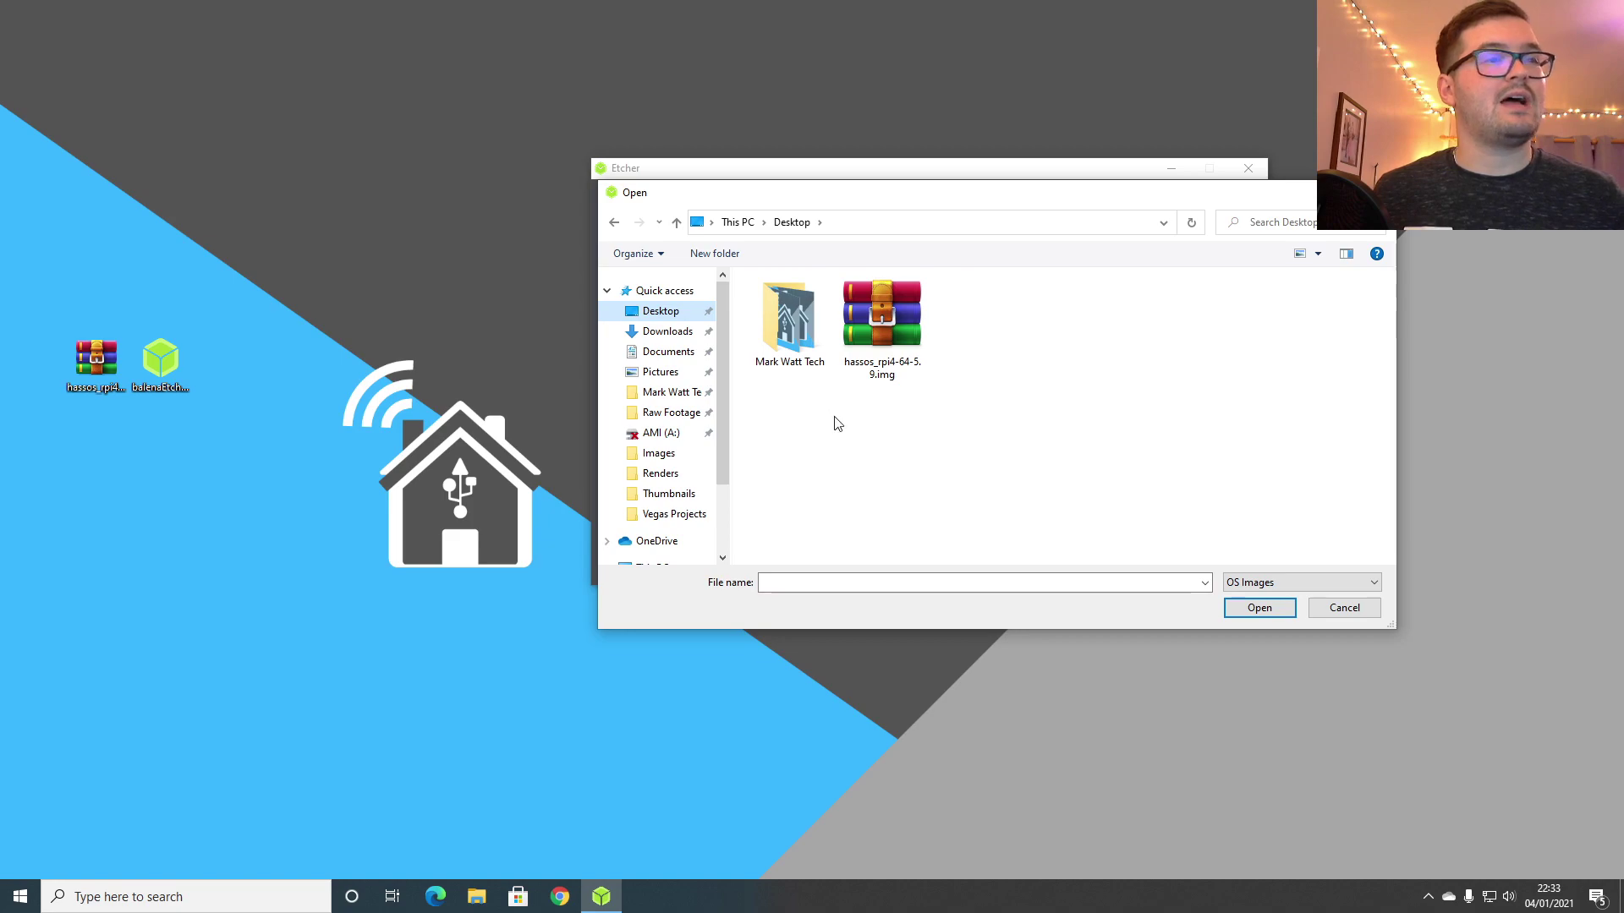
click(890, 343)
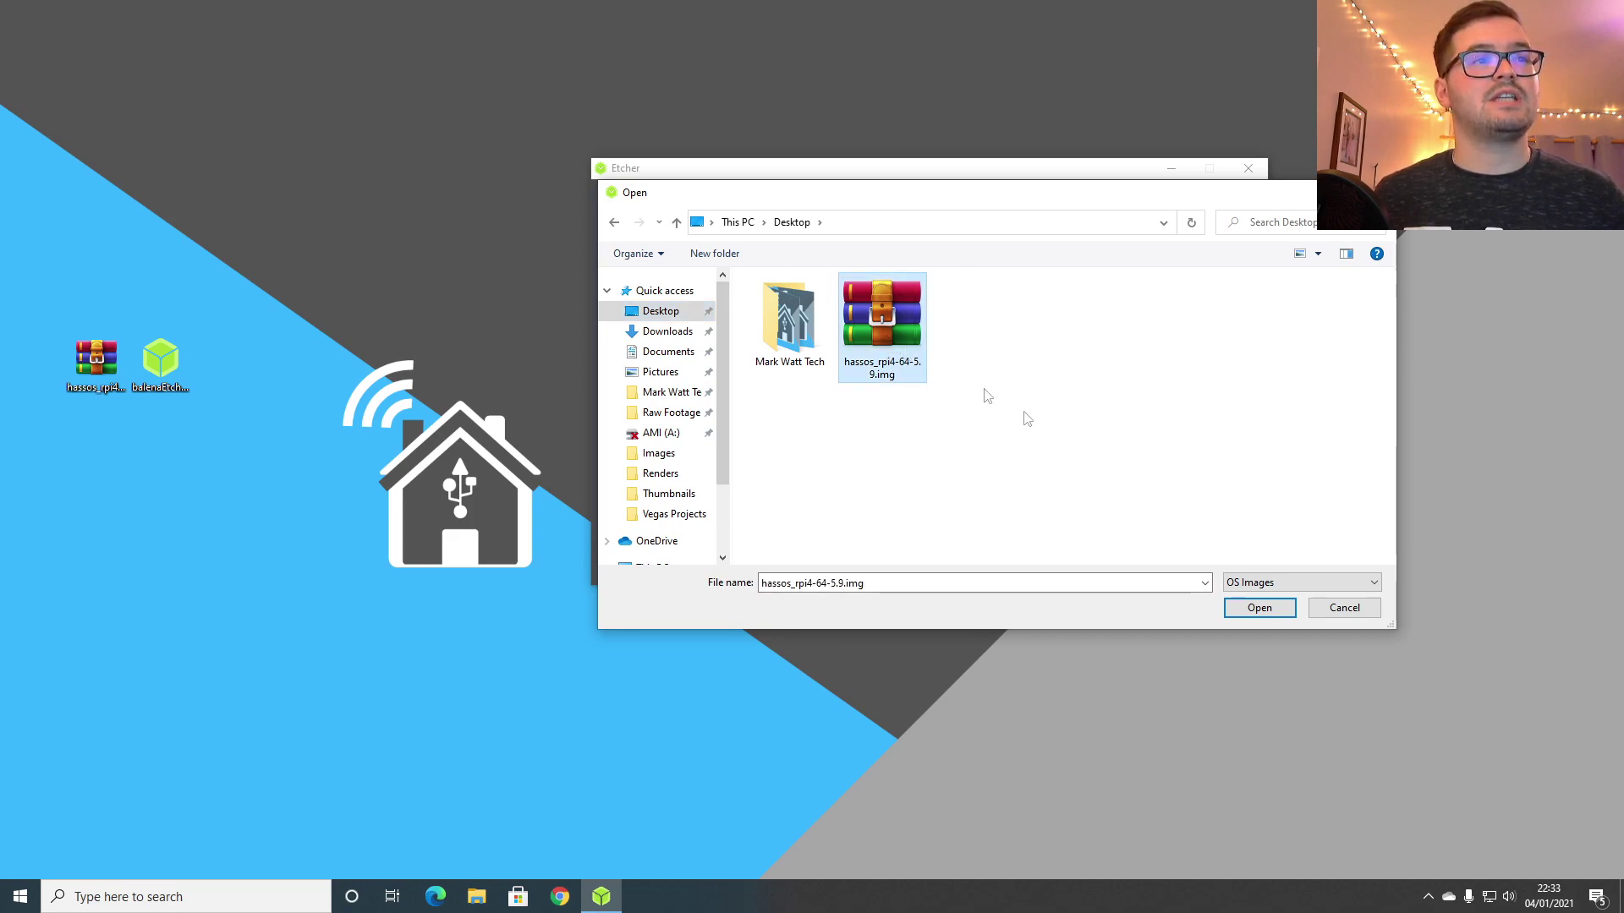
click(1243, 614)
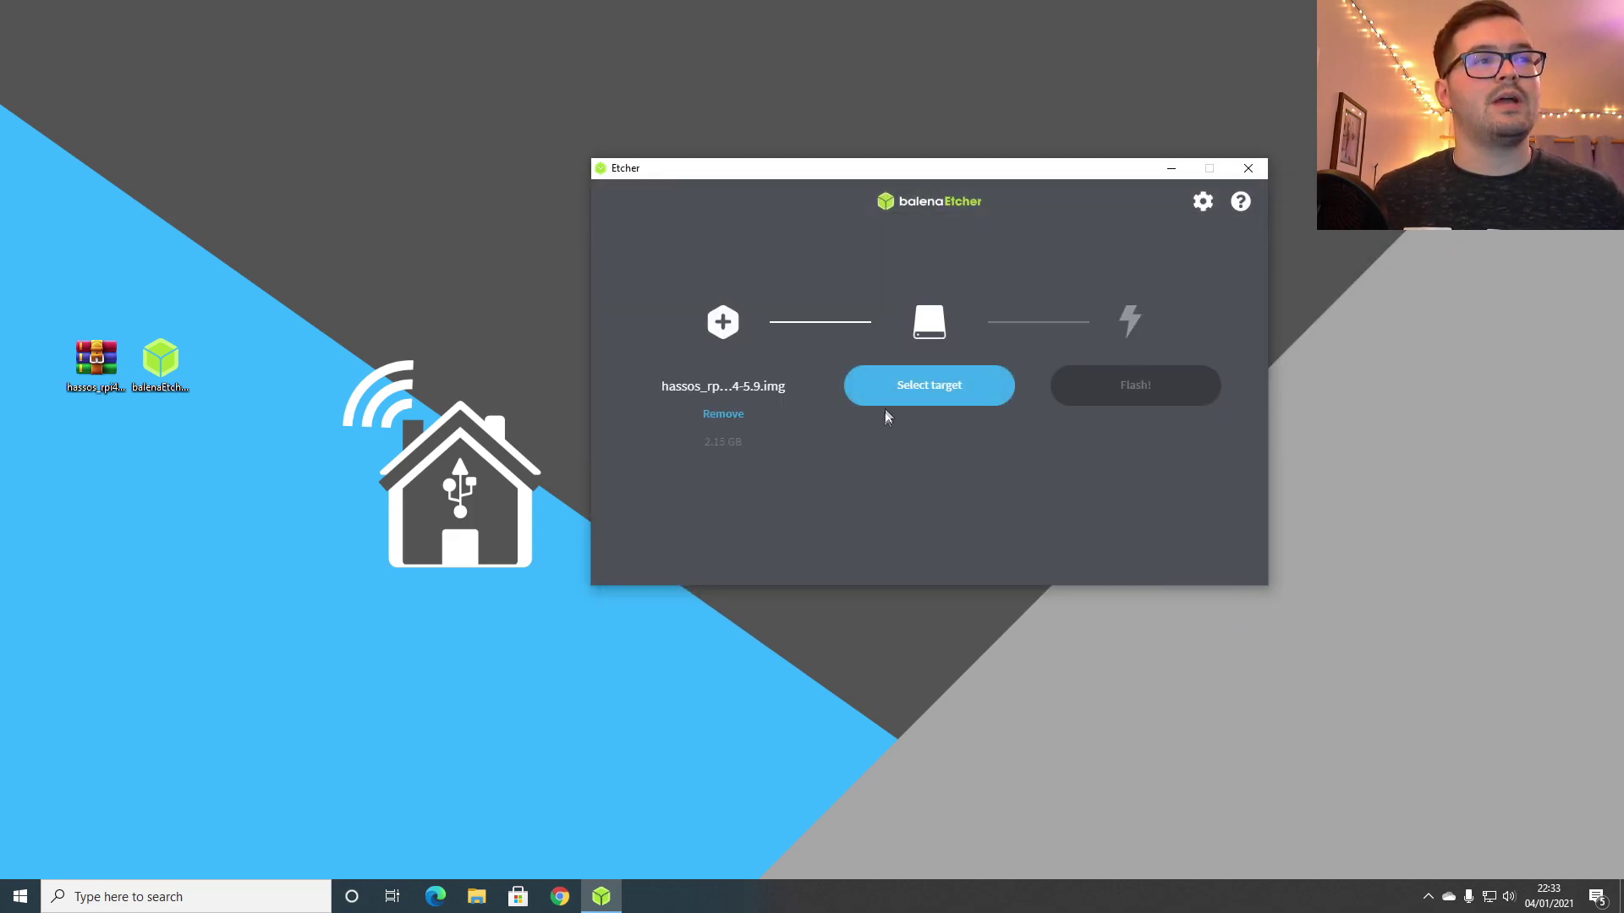
Step: Choose the 63.9 GB Generic Mass-Storage USB Device as the flash target
click(889, 402)
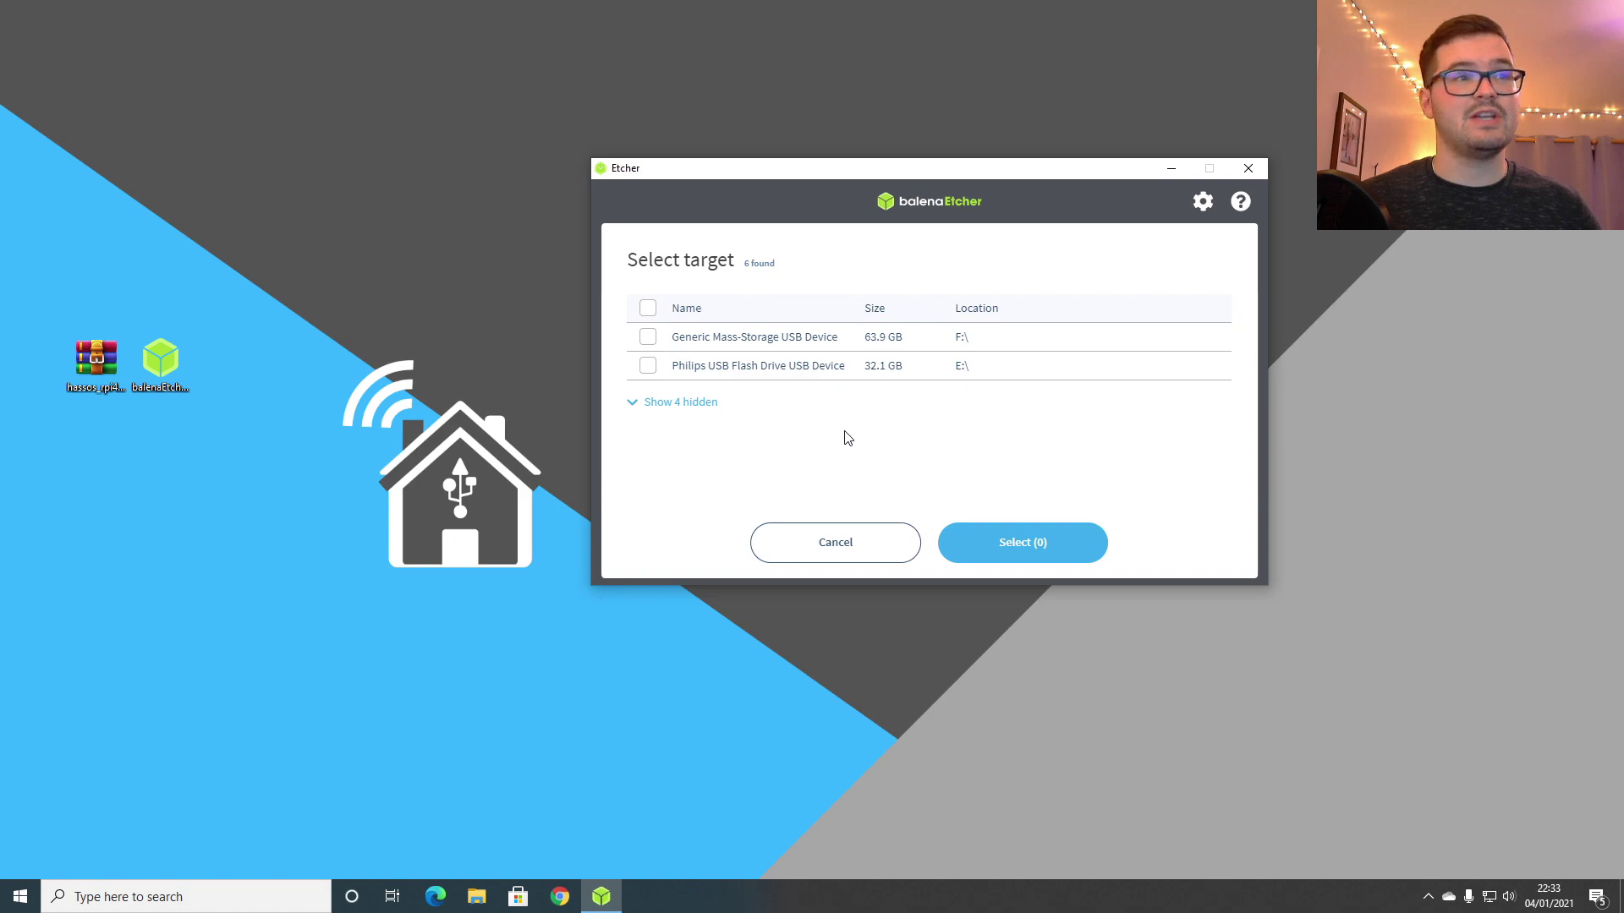
click(649, 338)
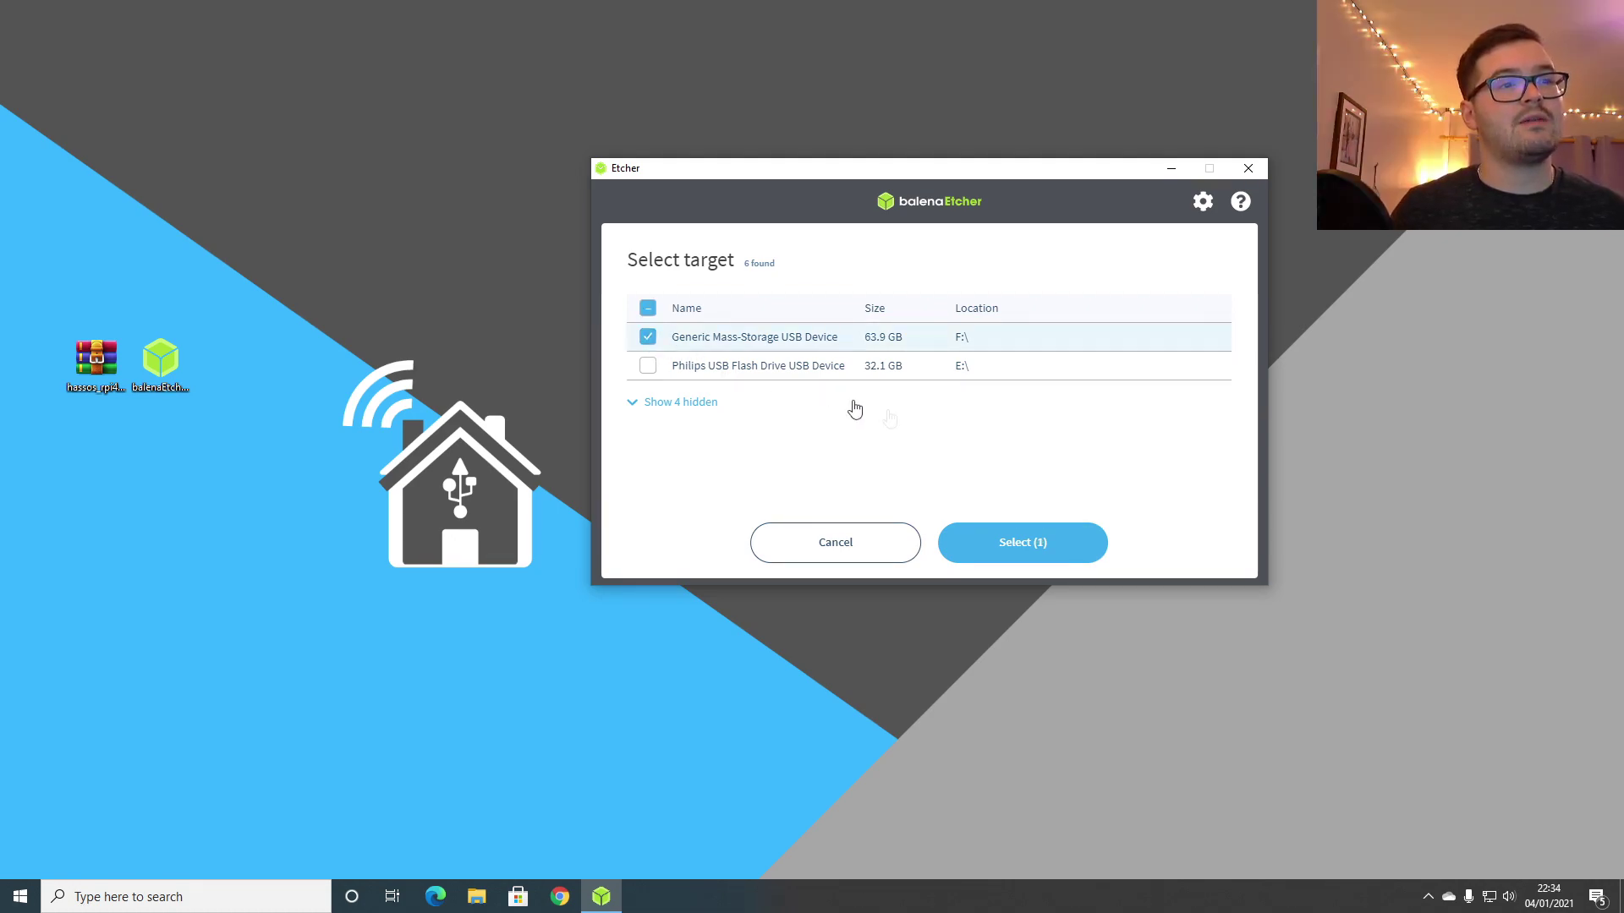
click(1025, 554)
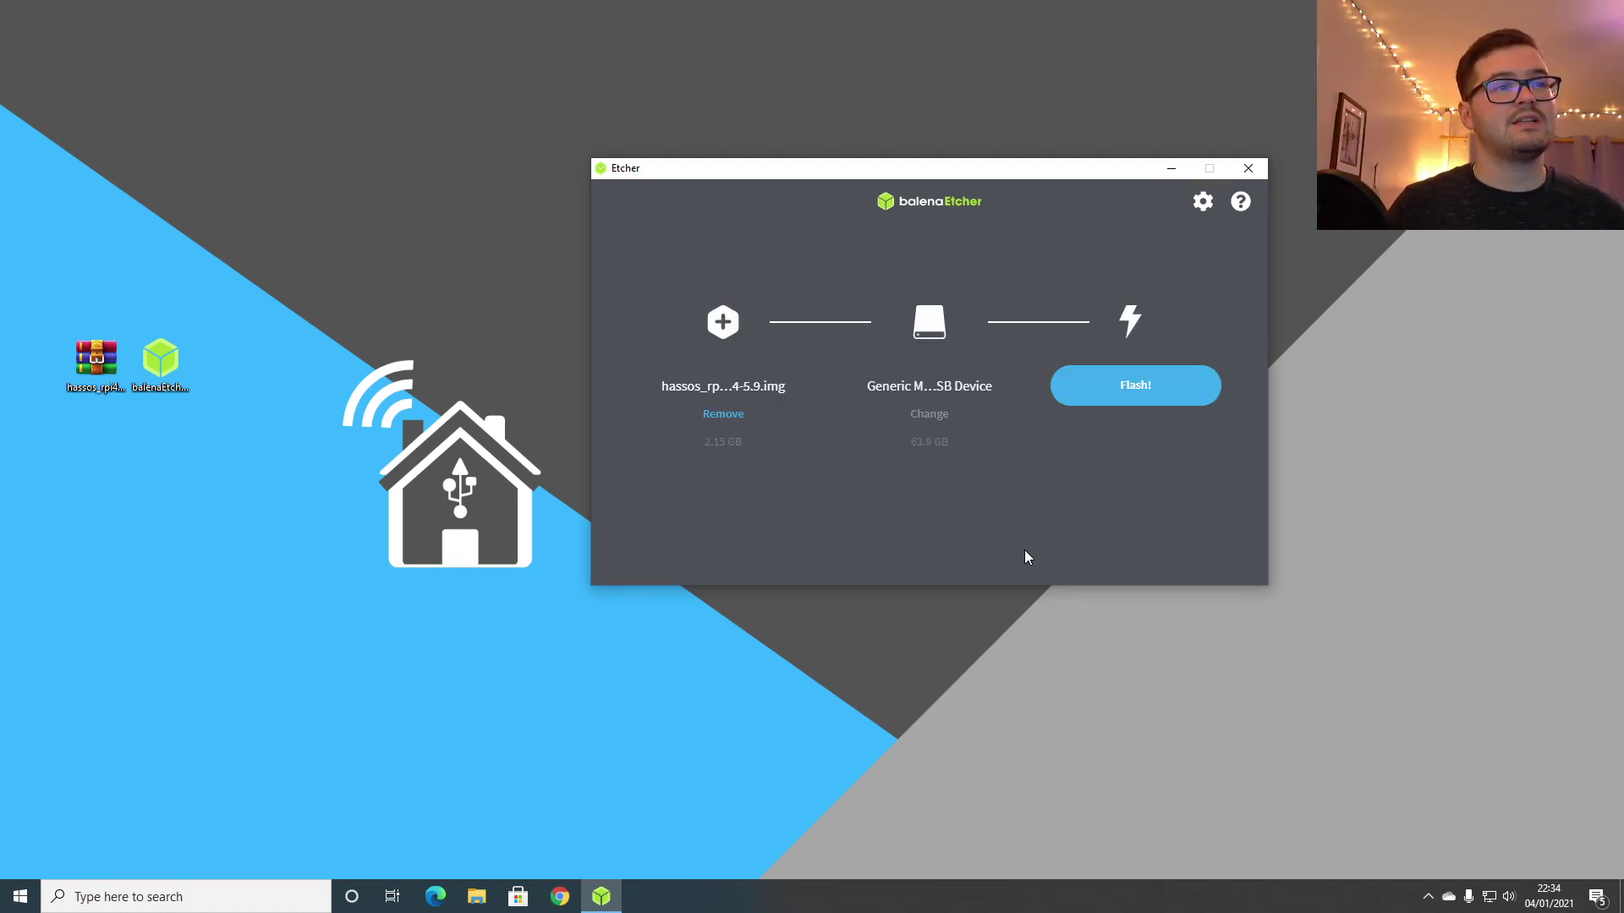
Step: Flash the Home Assistant OS image until Etcher reports 1 successful target
click(1108, 399)
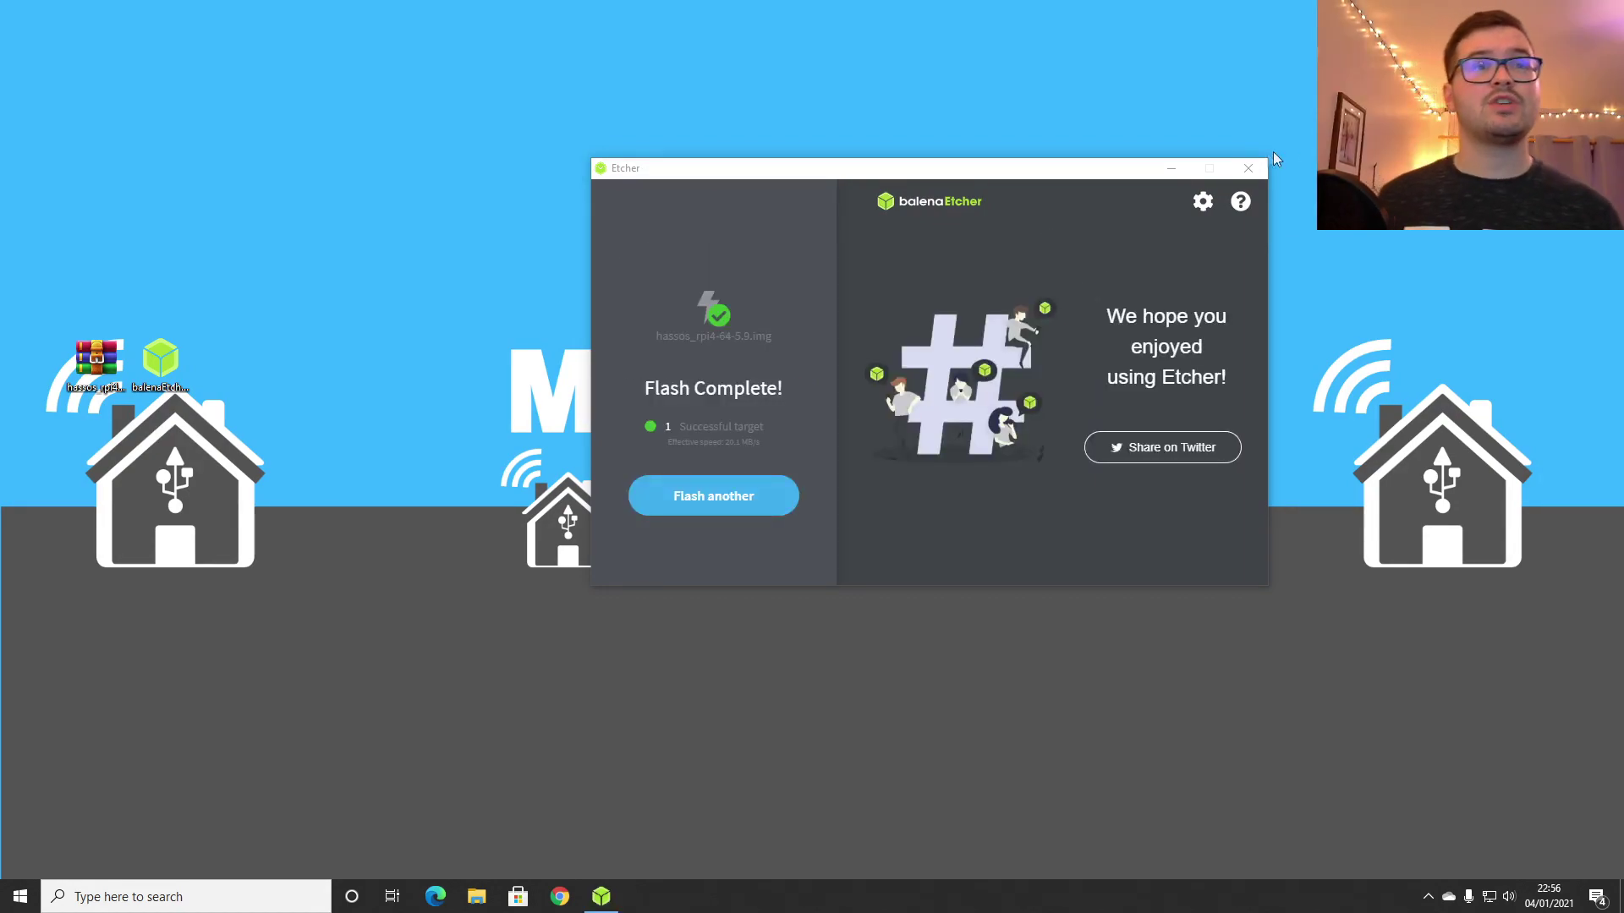
click(1249, 167)
Step: Close Etcher and safely eject the USB flash drive from the notification area
click(1249, 168)
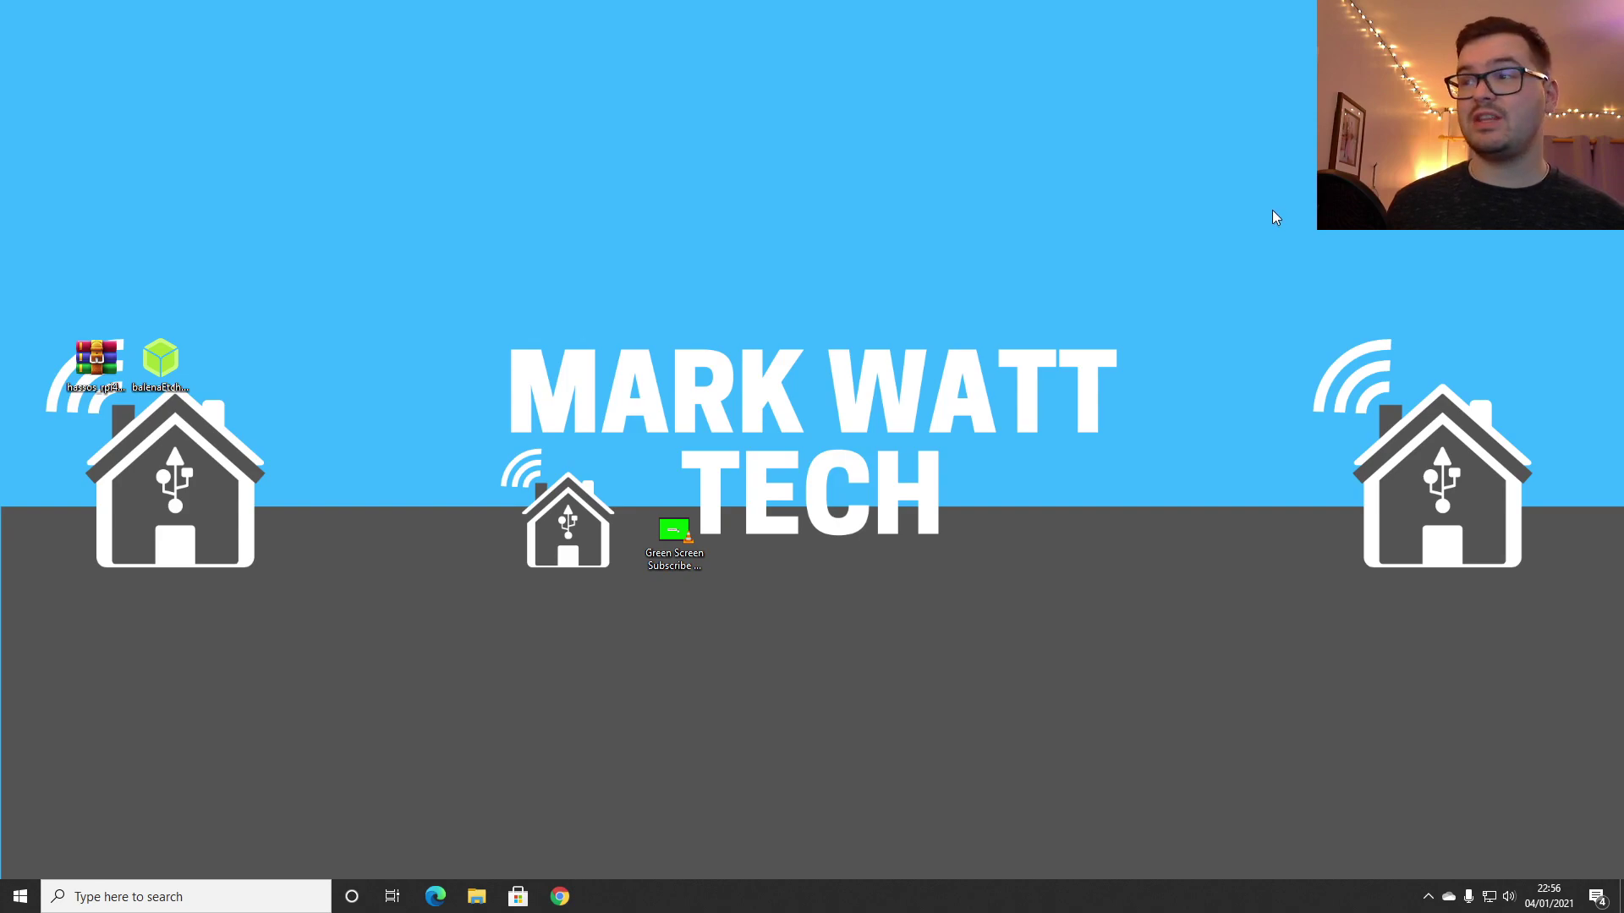
click(1426, 901)
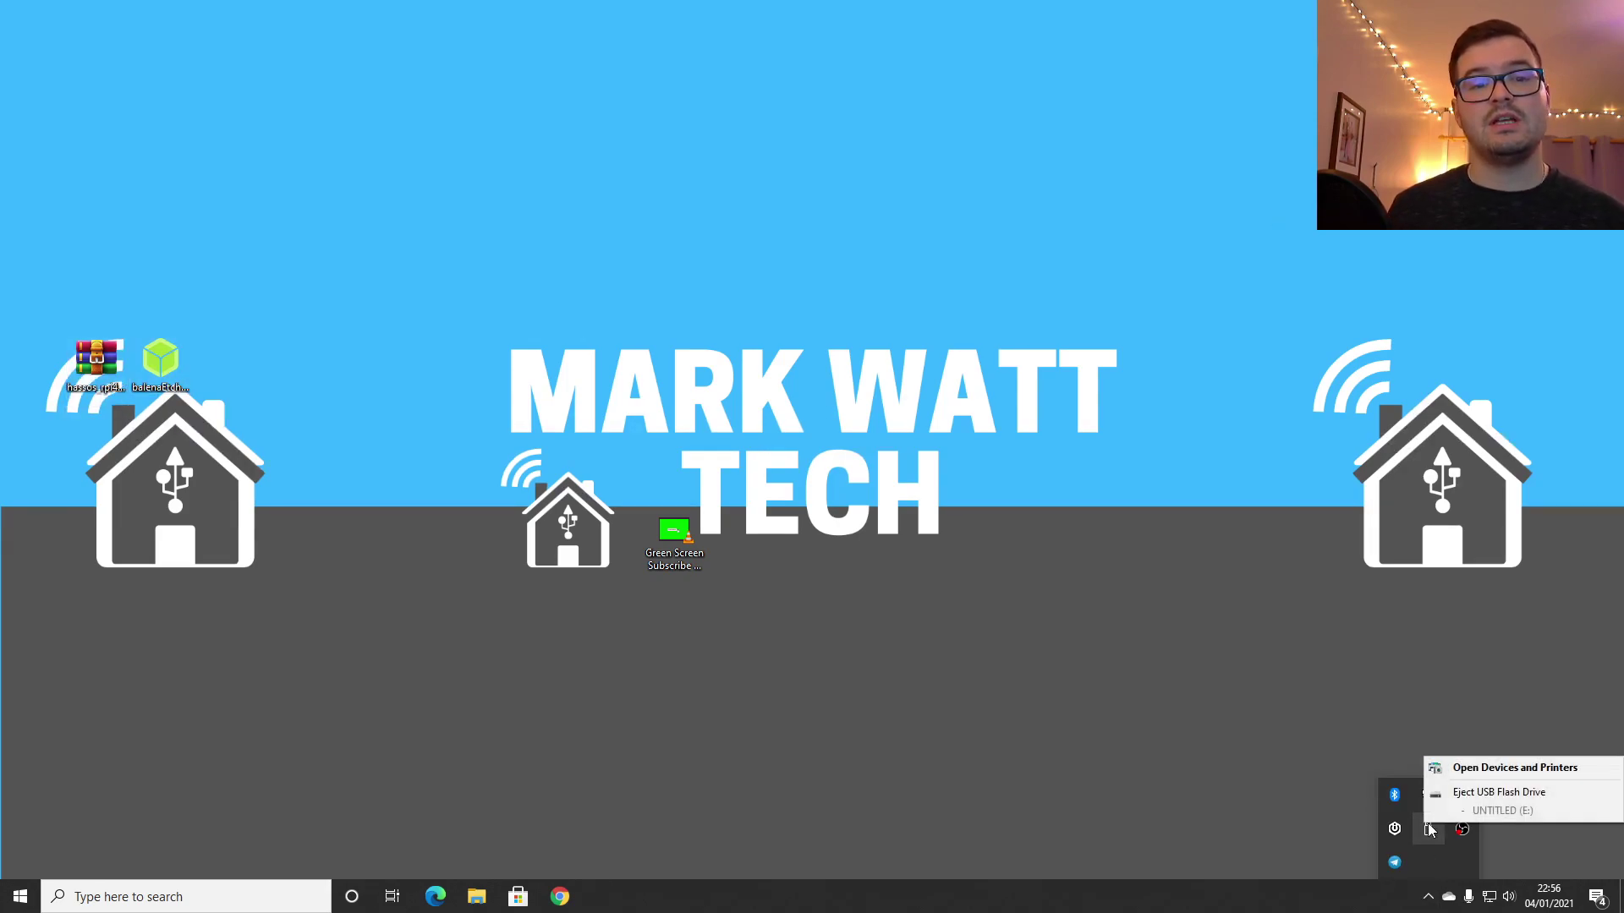
click(1441, 793)
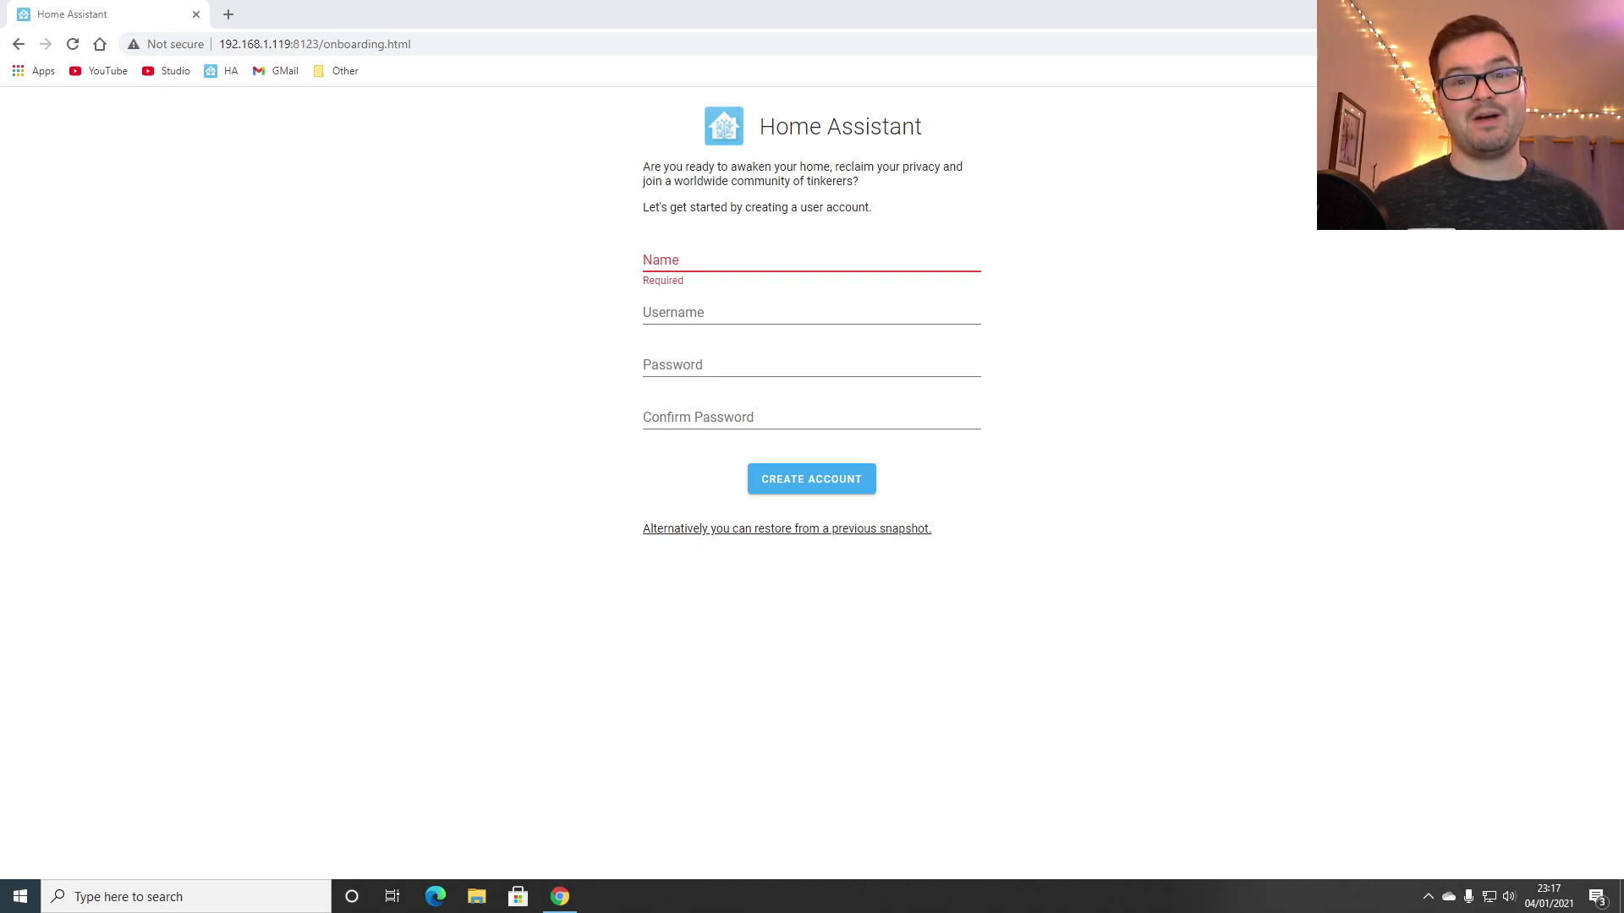
Step: Enter the user's name, a username and a matching password, then create the account
click(756, 271)
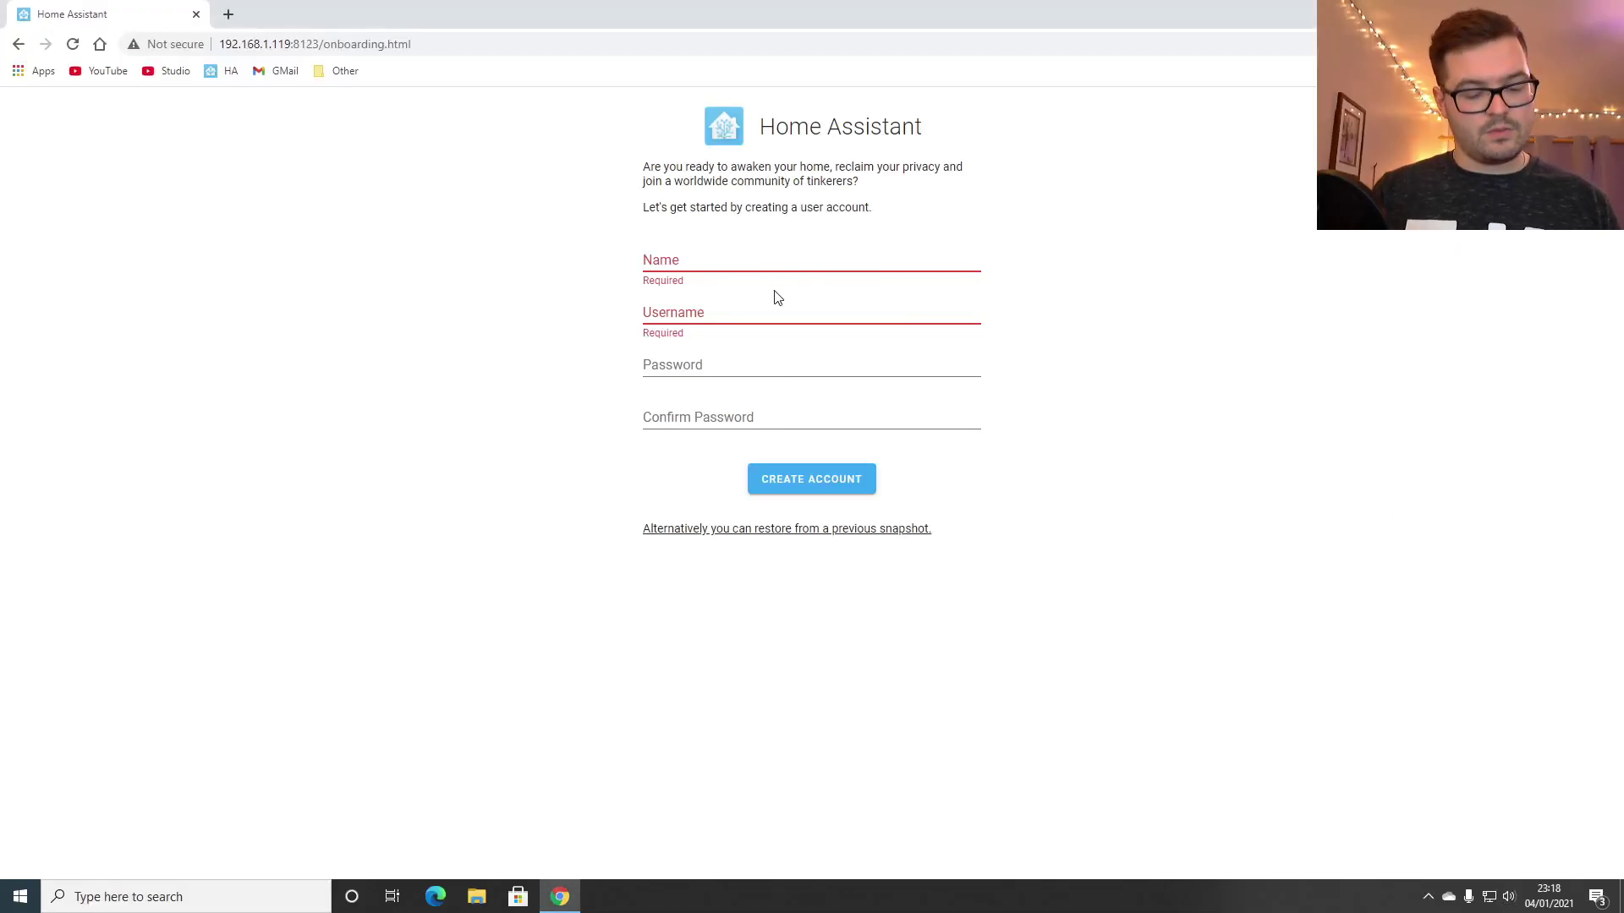
key(Tab)
text(Mark Wat)
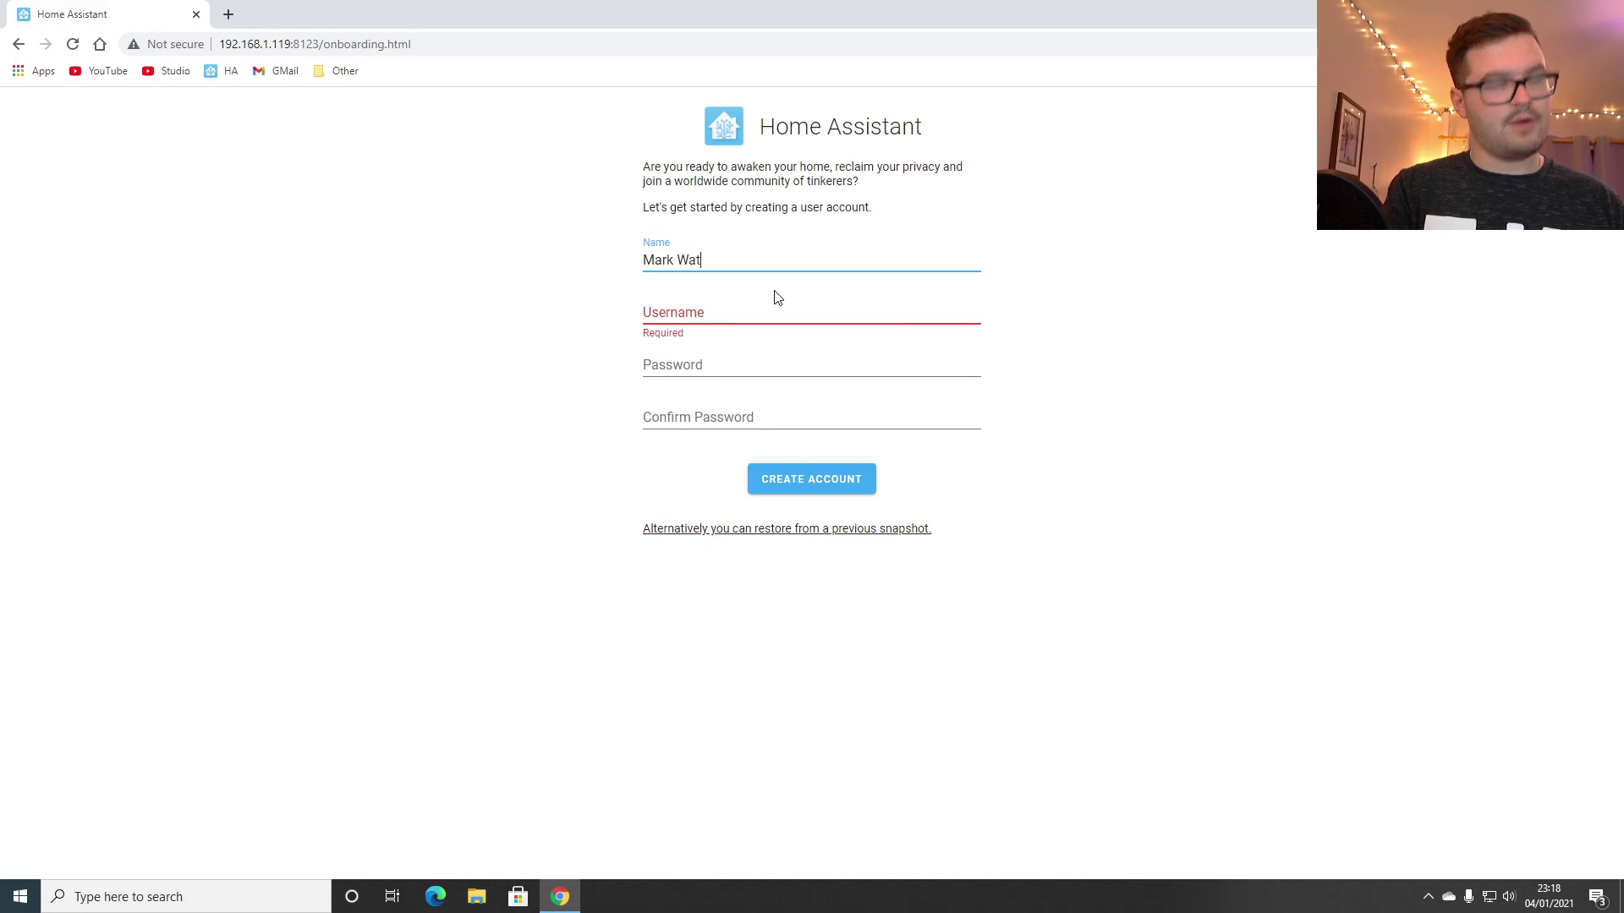
text(t)
key(Tab)
text(markw)
key(Tab)
text(••)
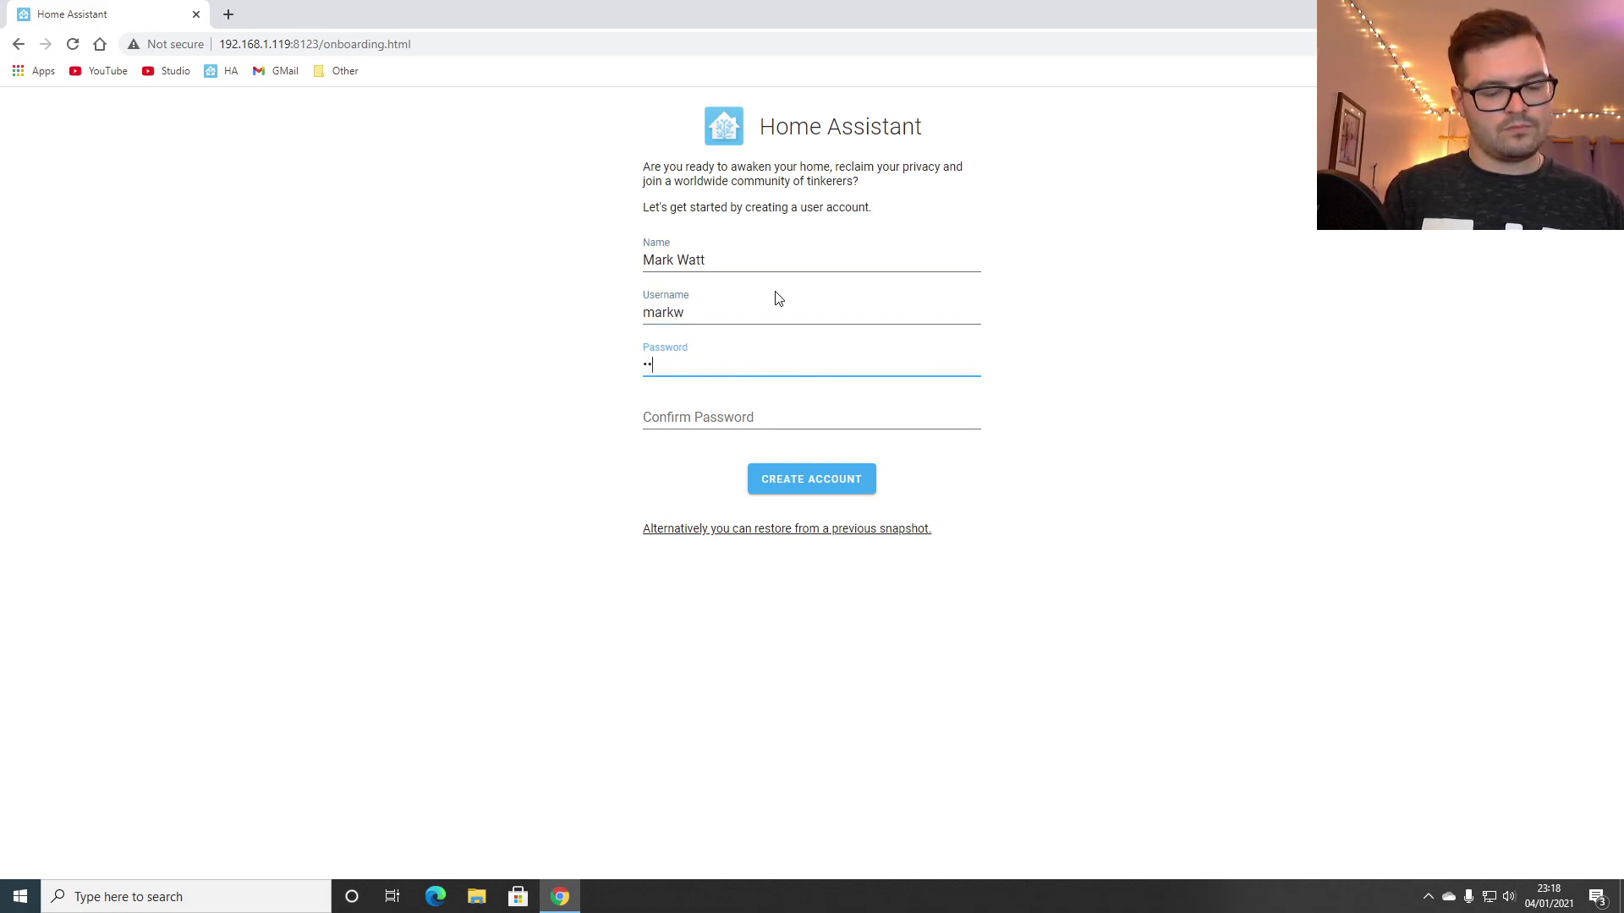
text(••••••••••)
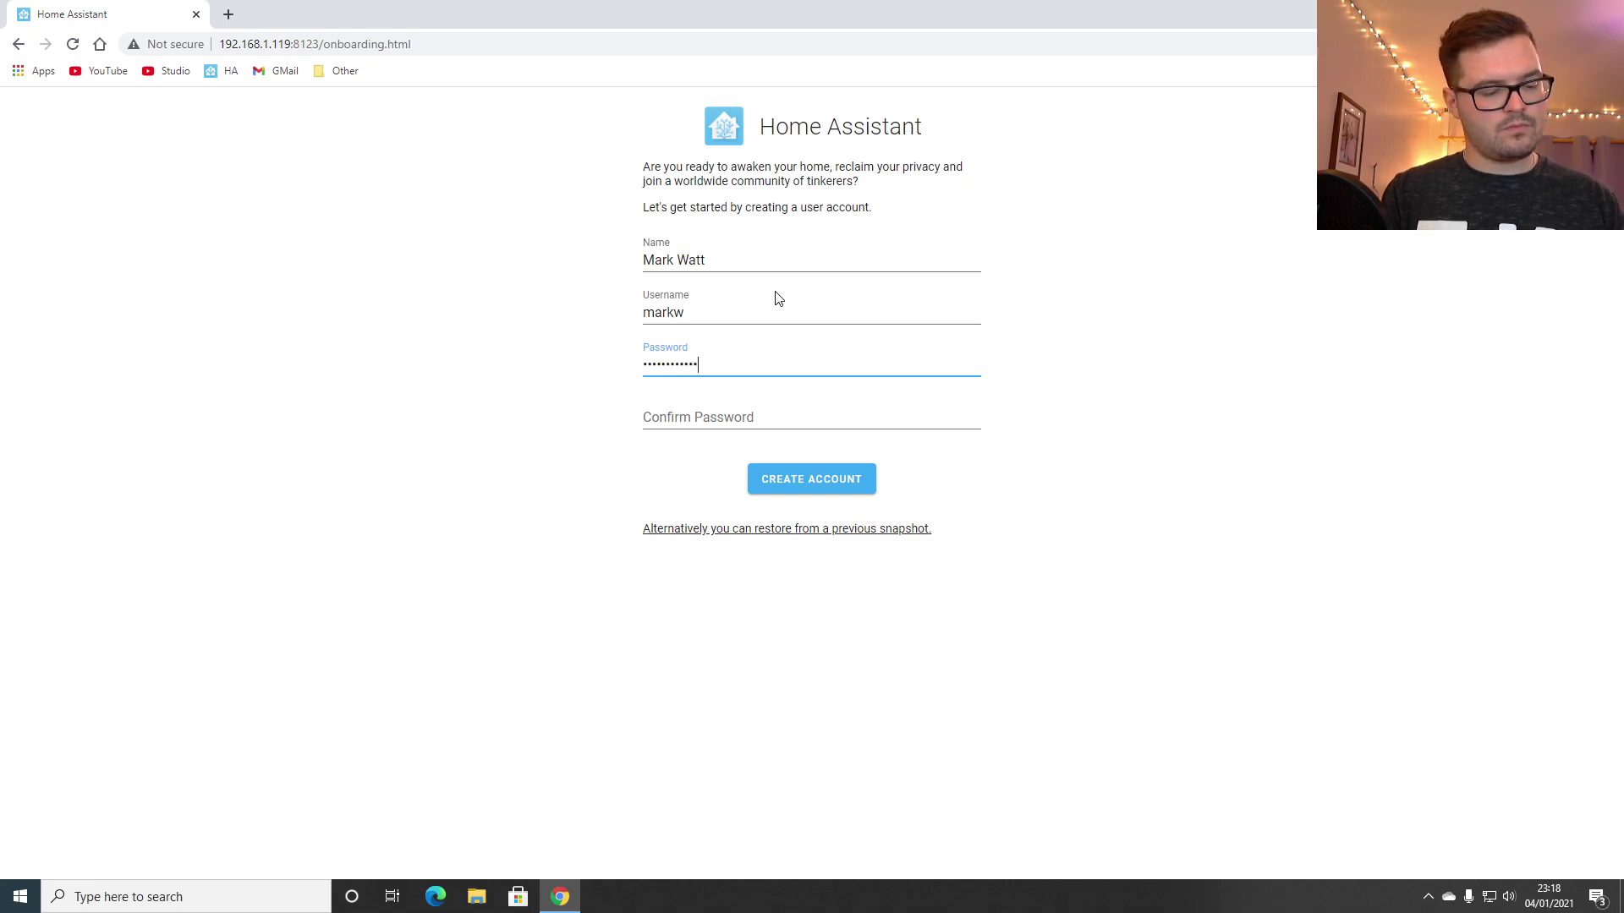
key(Tab)
text(••••••••)
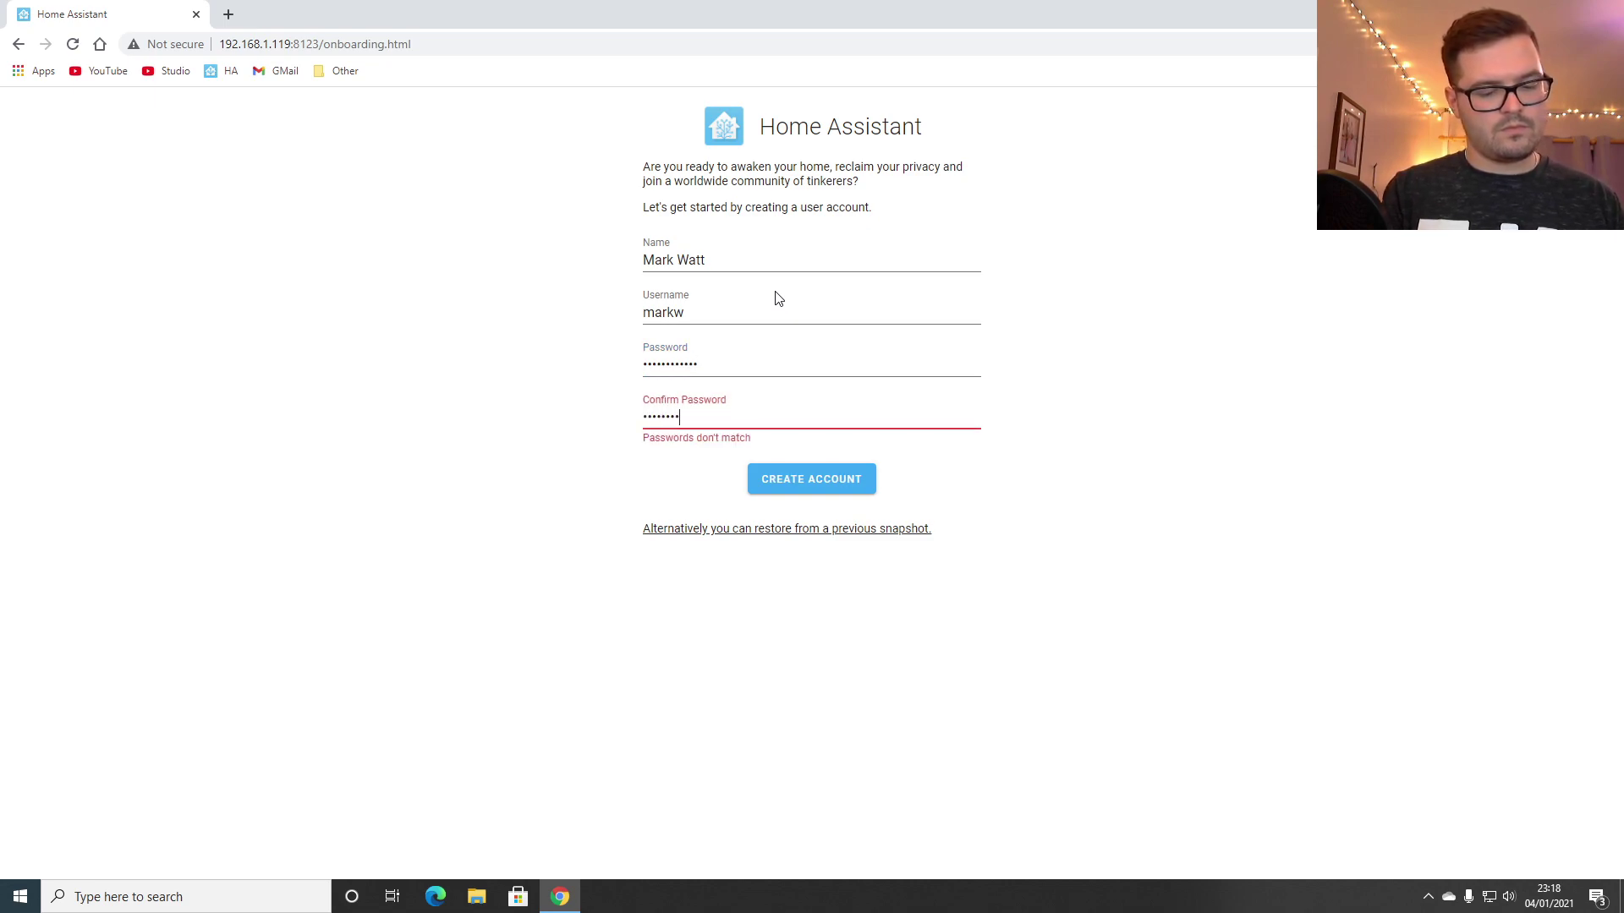
text(••••)
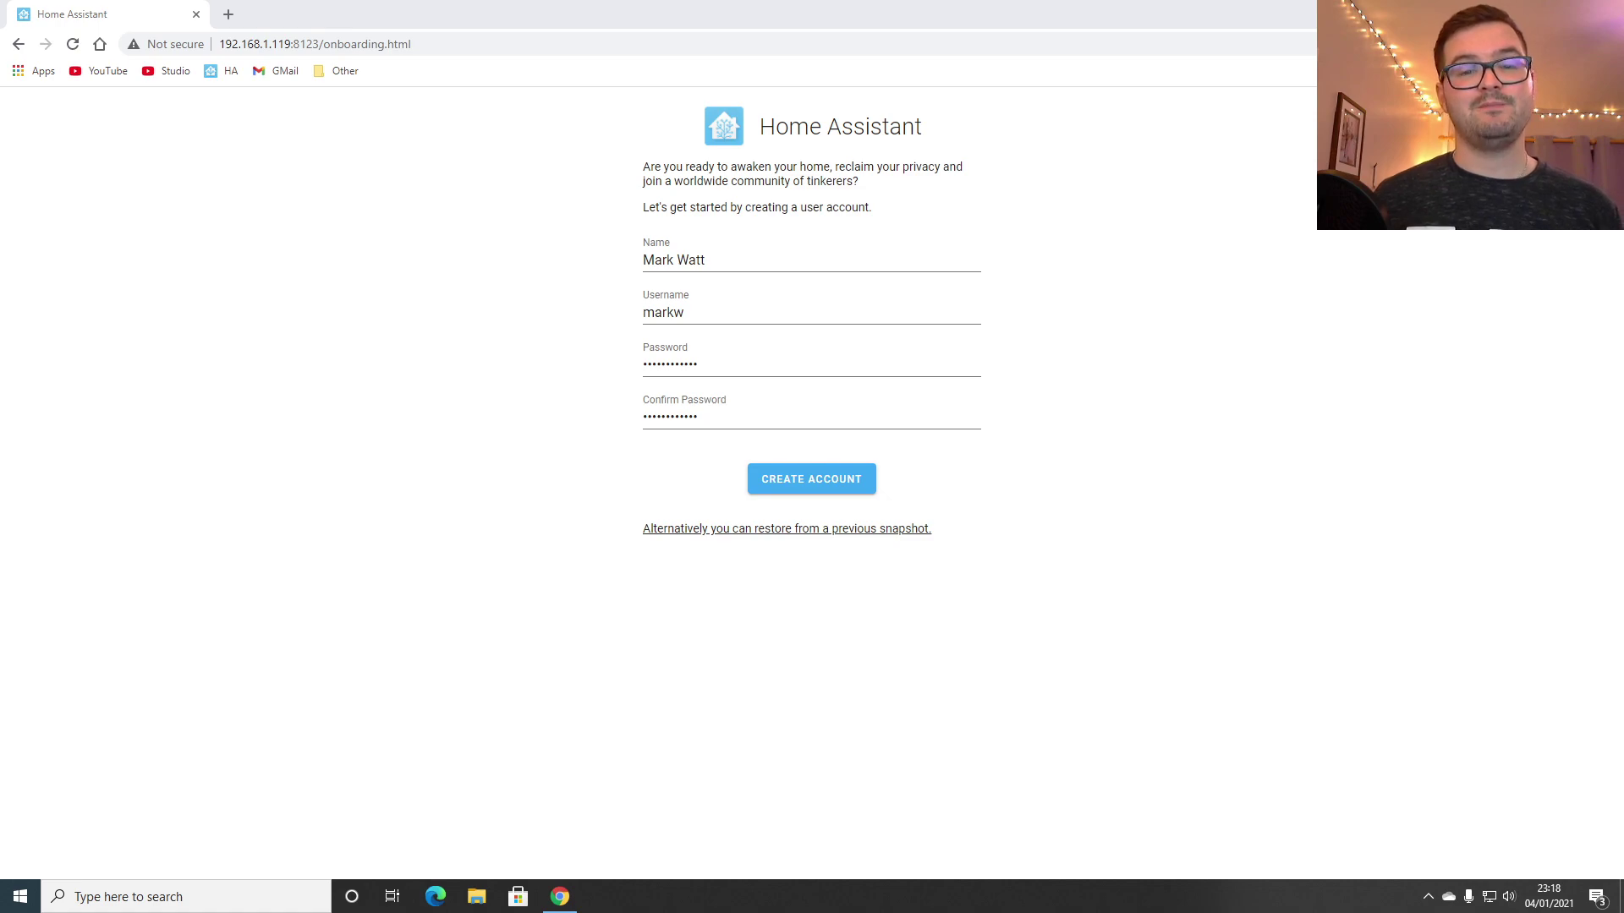
click(792, 488)
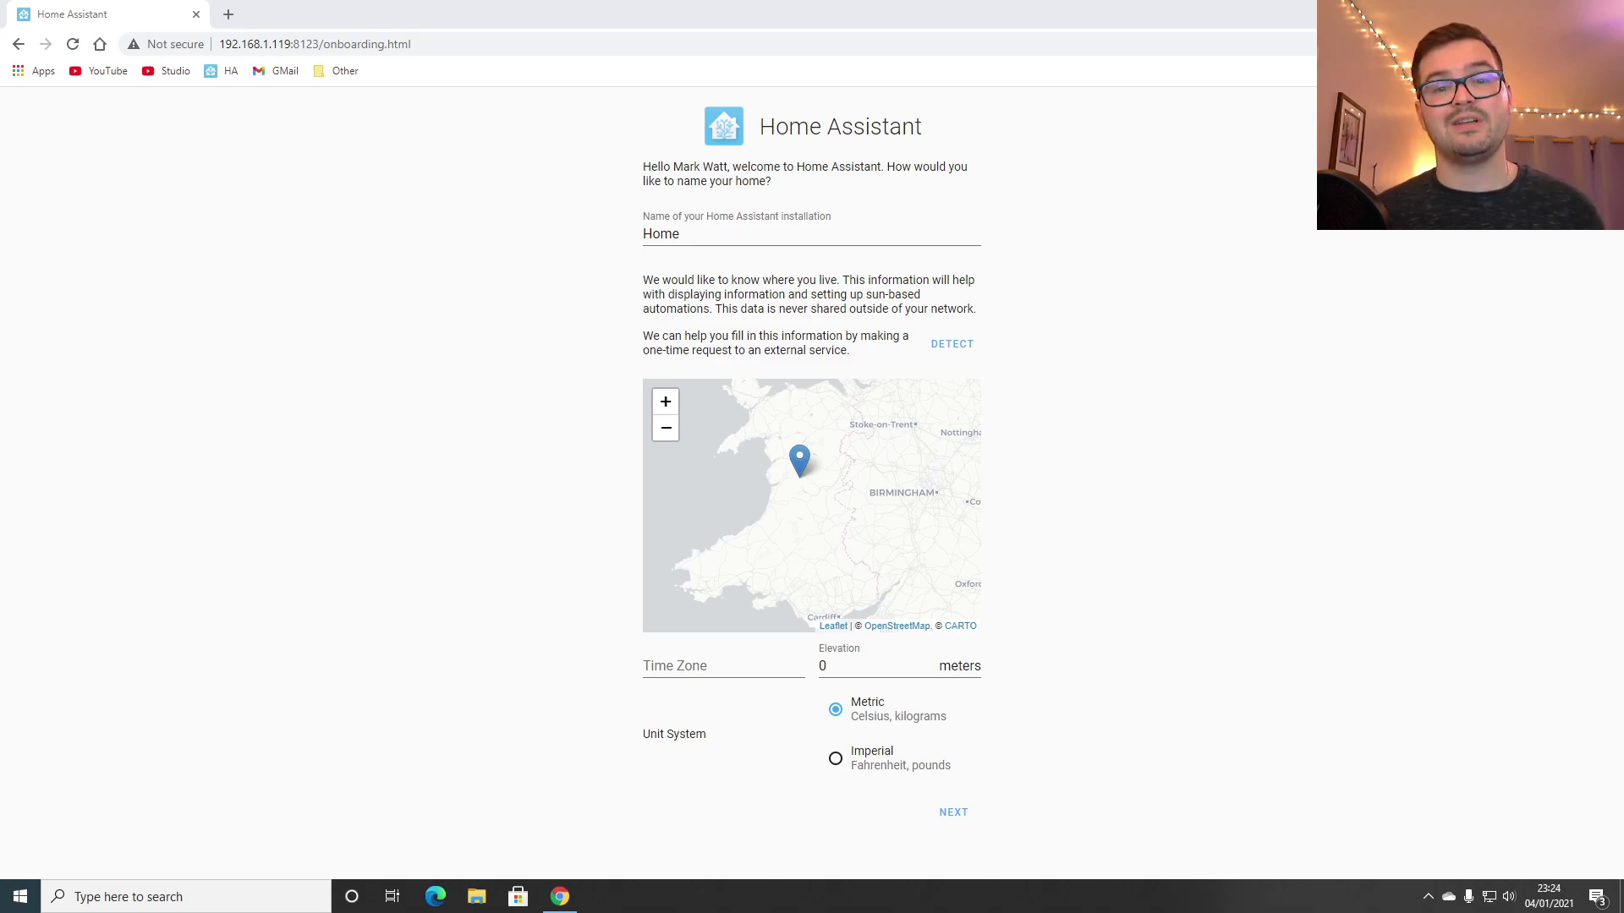
Step: Set the home's time zone to Europe/London by searching for 'london'
click(766, 666)
text(london)
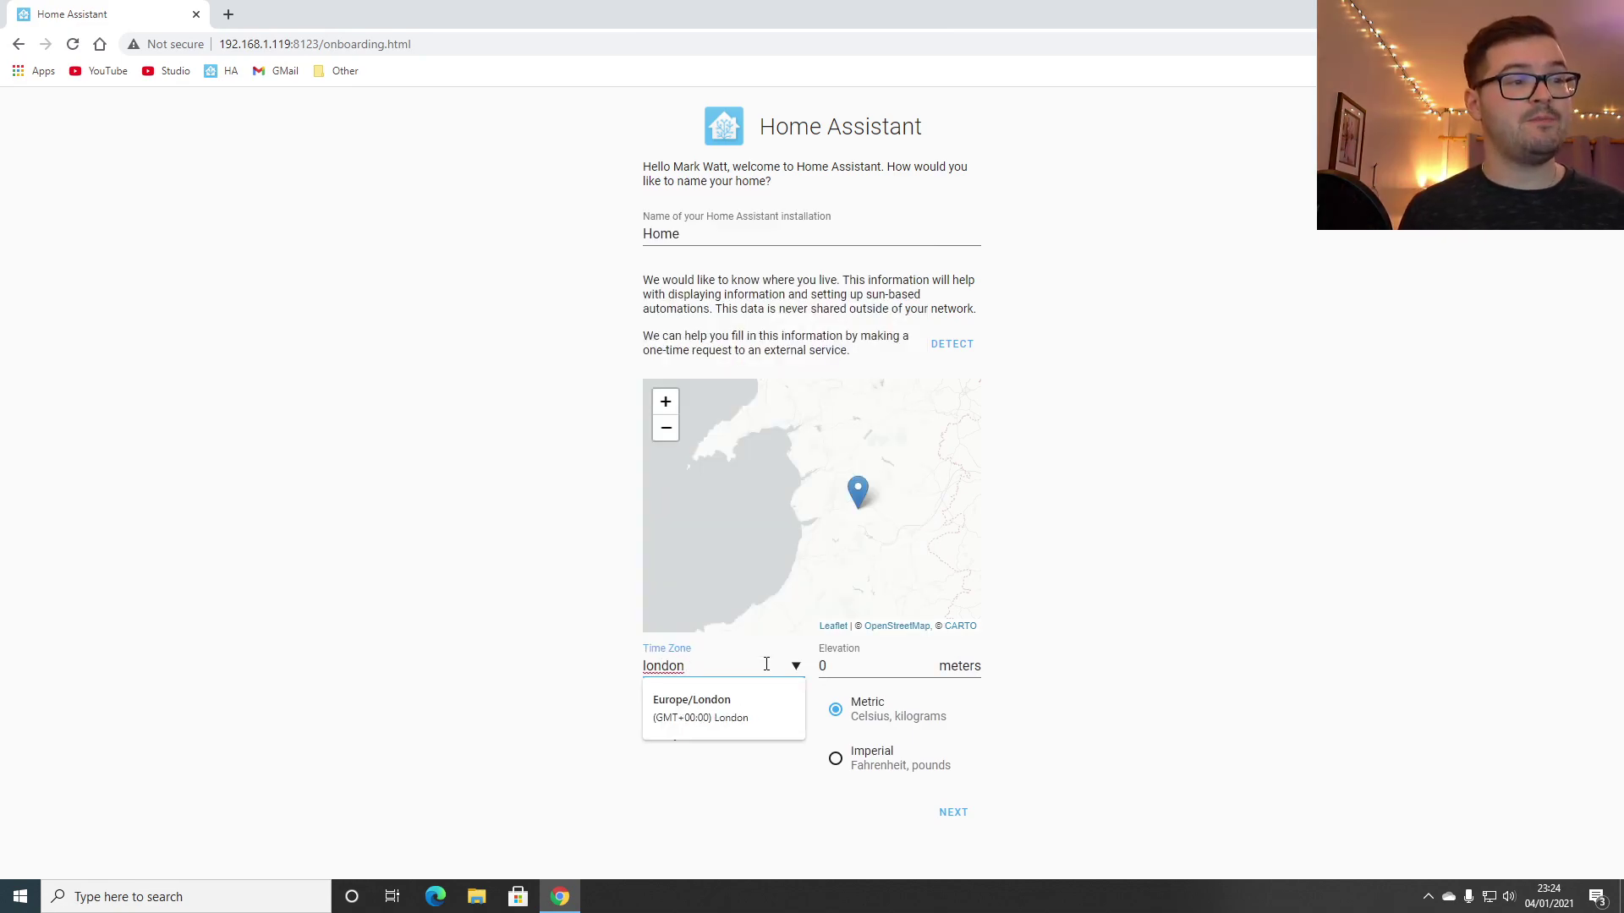
click(724, 717)
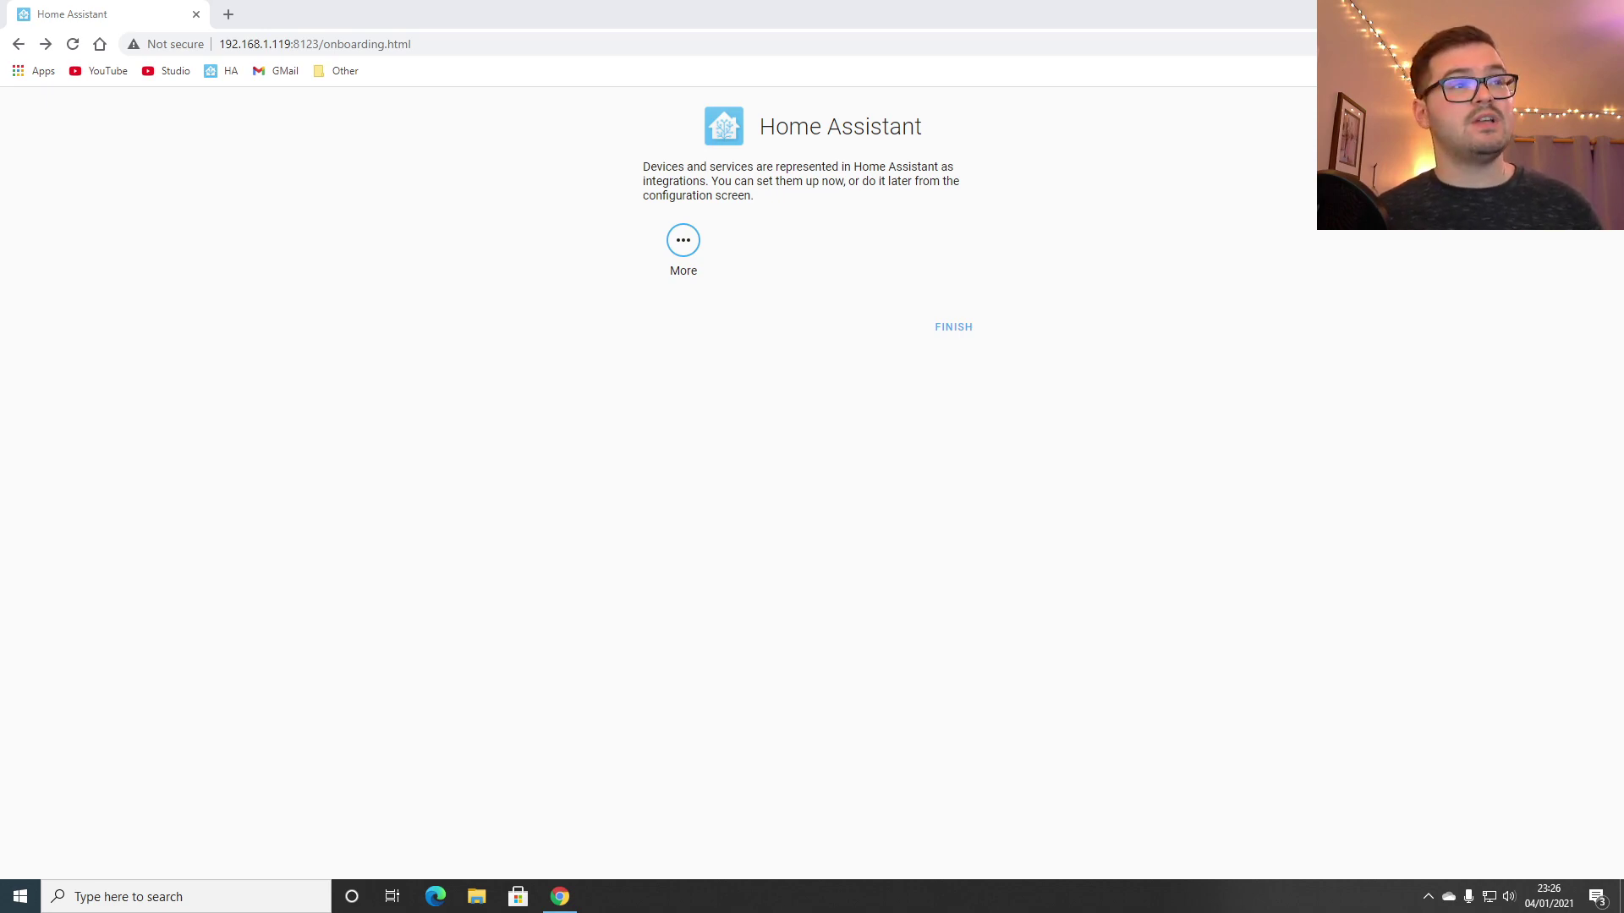
click(684, 244)
scroll(777, 396, down, 1)
scroll(777, 397, down, 1)
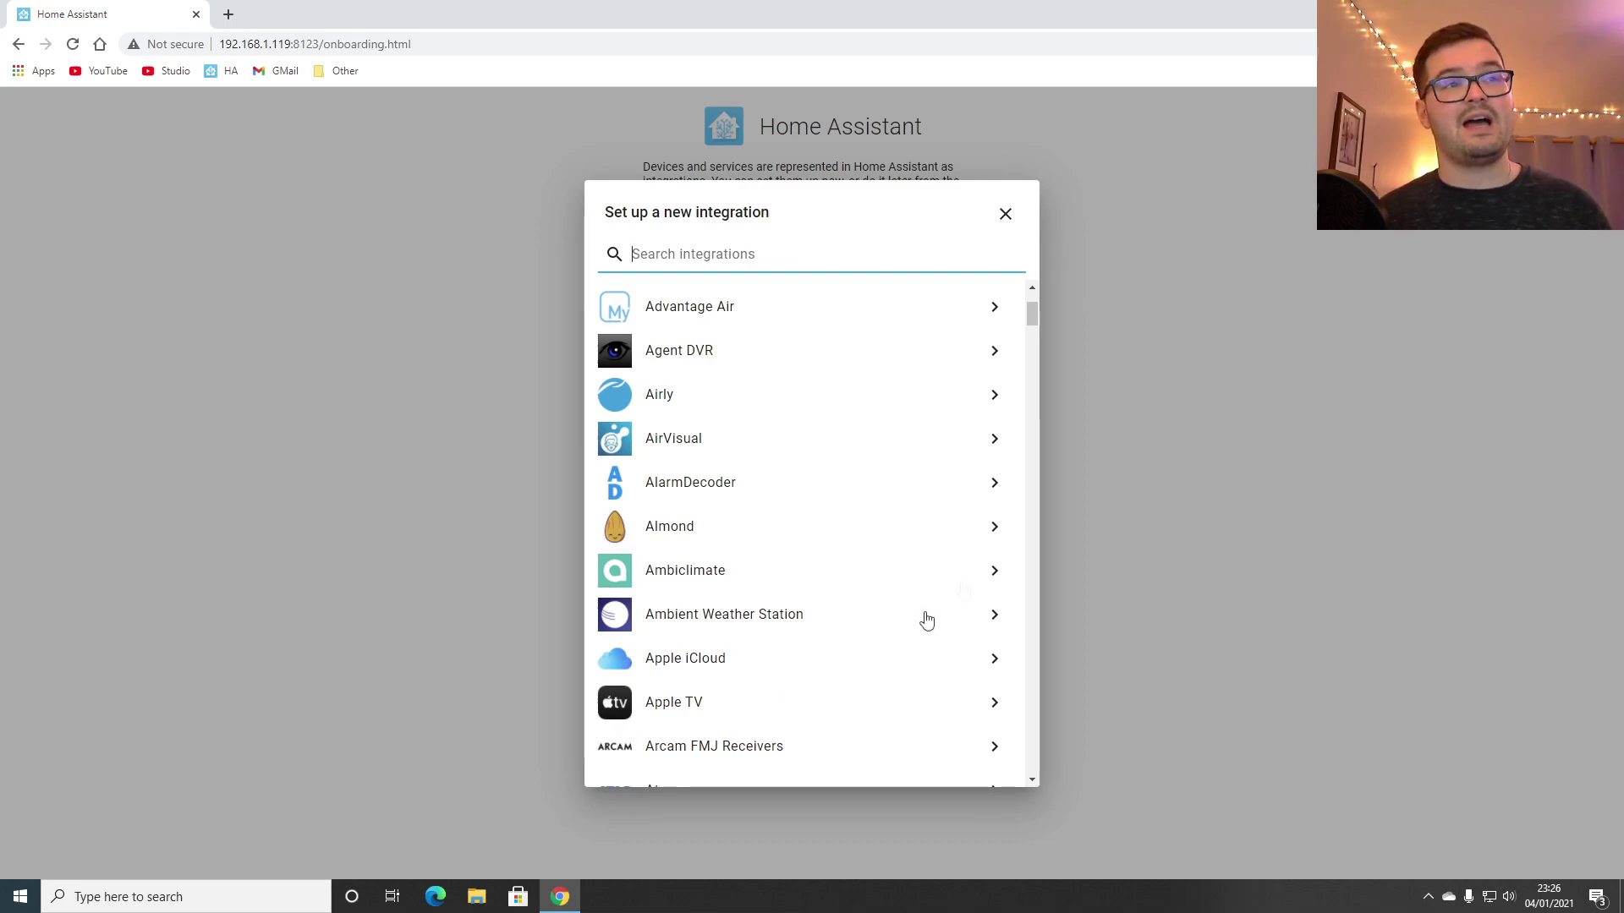
click(1004, 214)
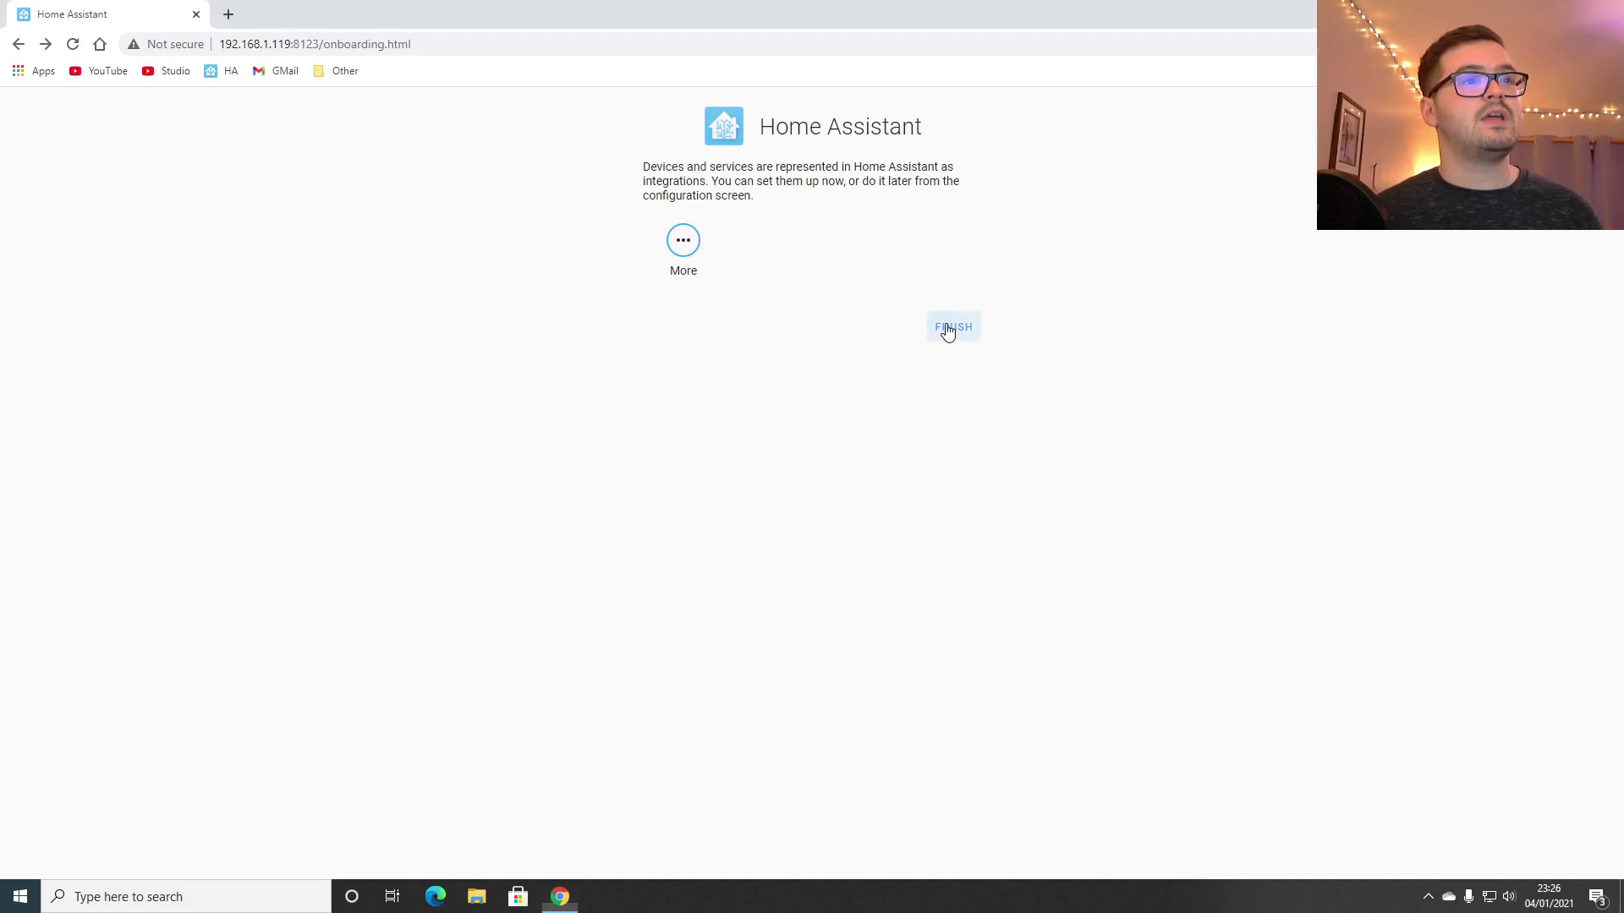
click(948, 331)
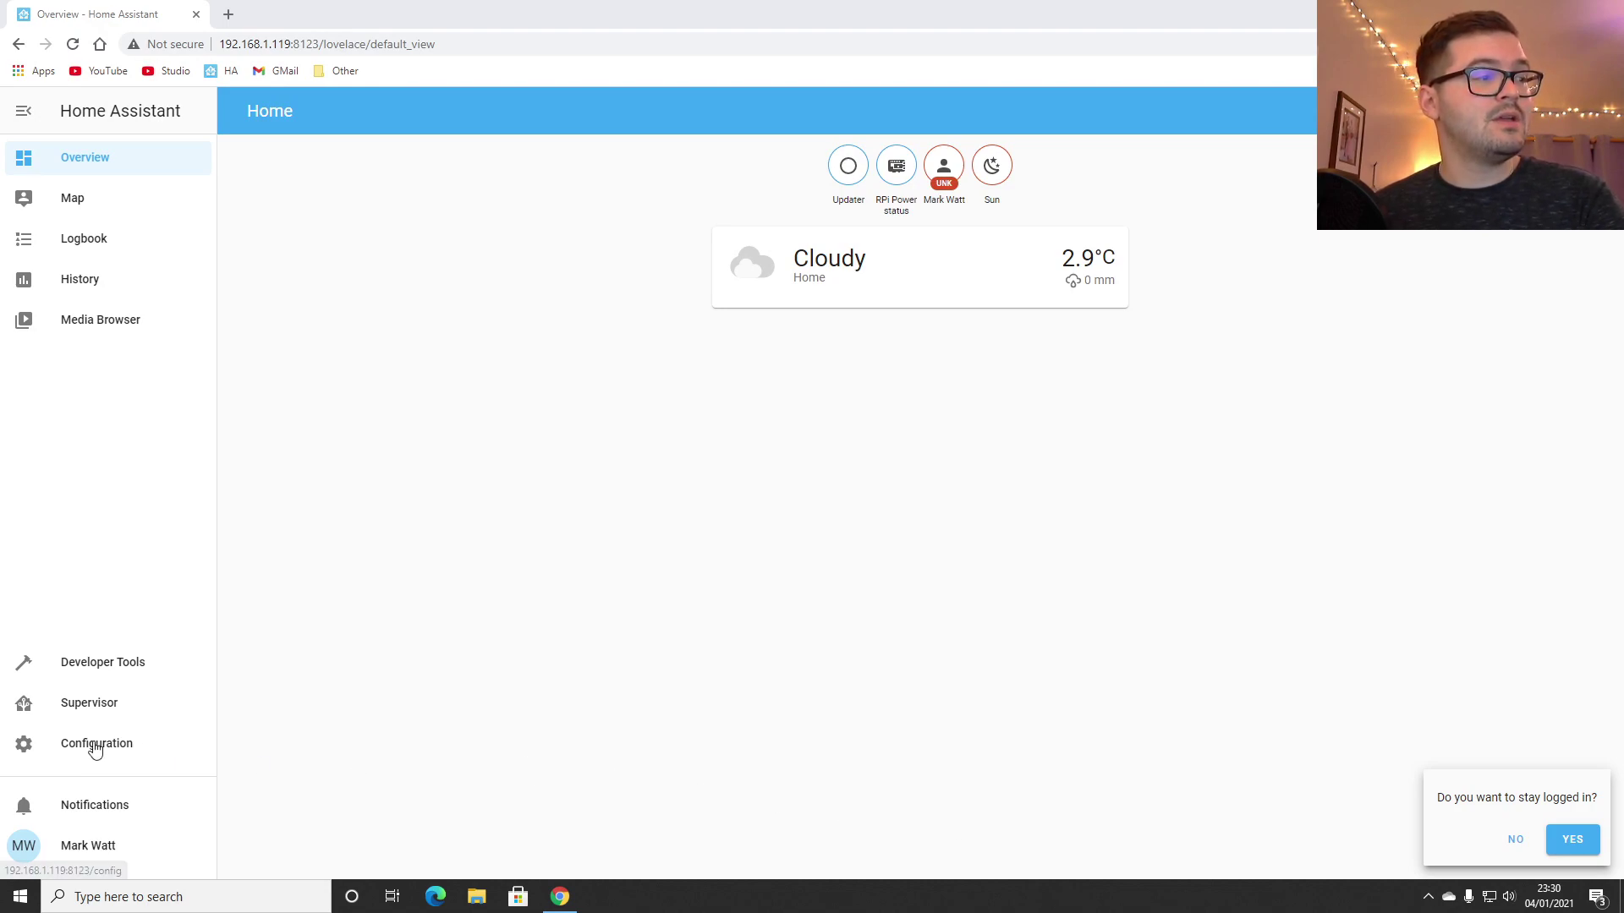
Step: Show the Supervisor System tab and highlight the host IP address 192.168.1.119/24
click(83, 708)
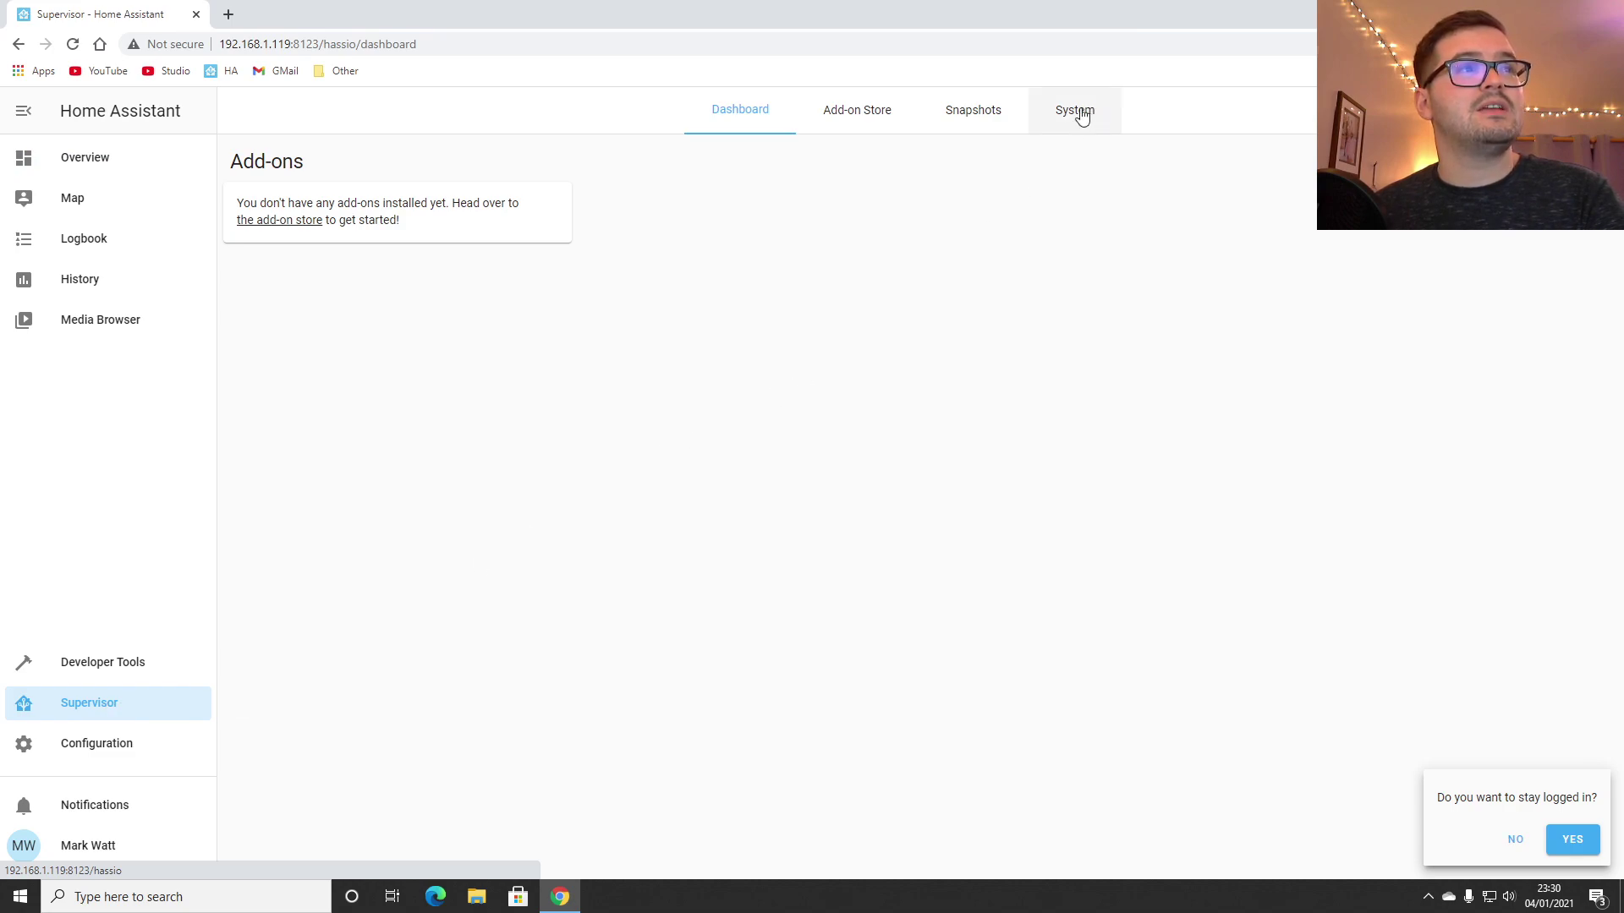
click(1091, 117)
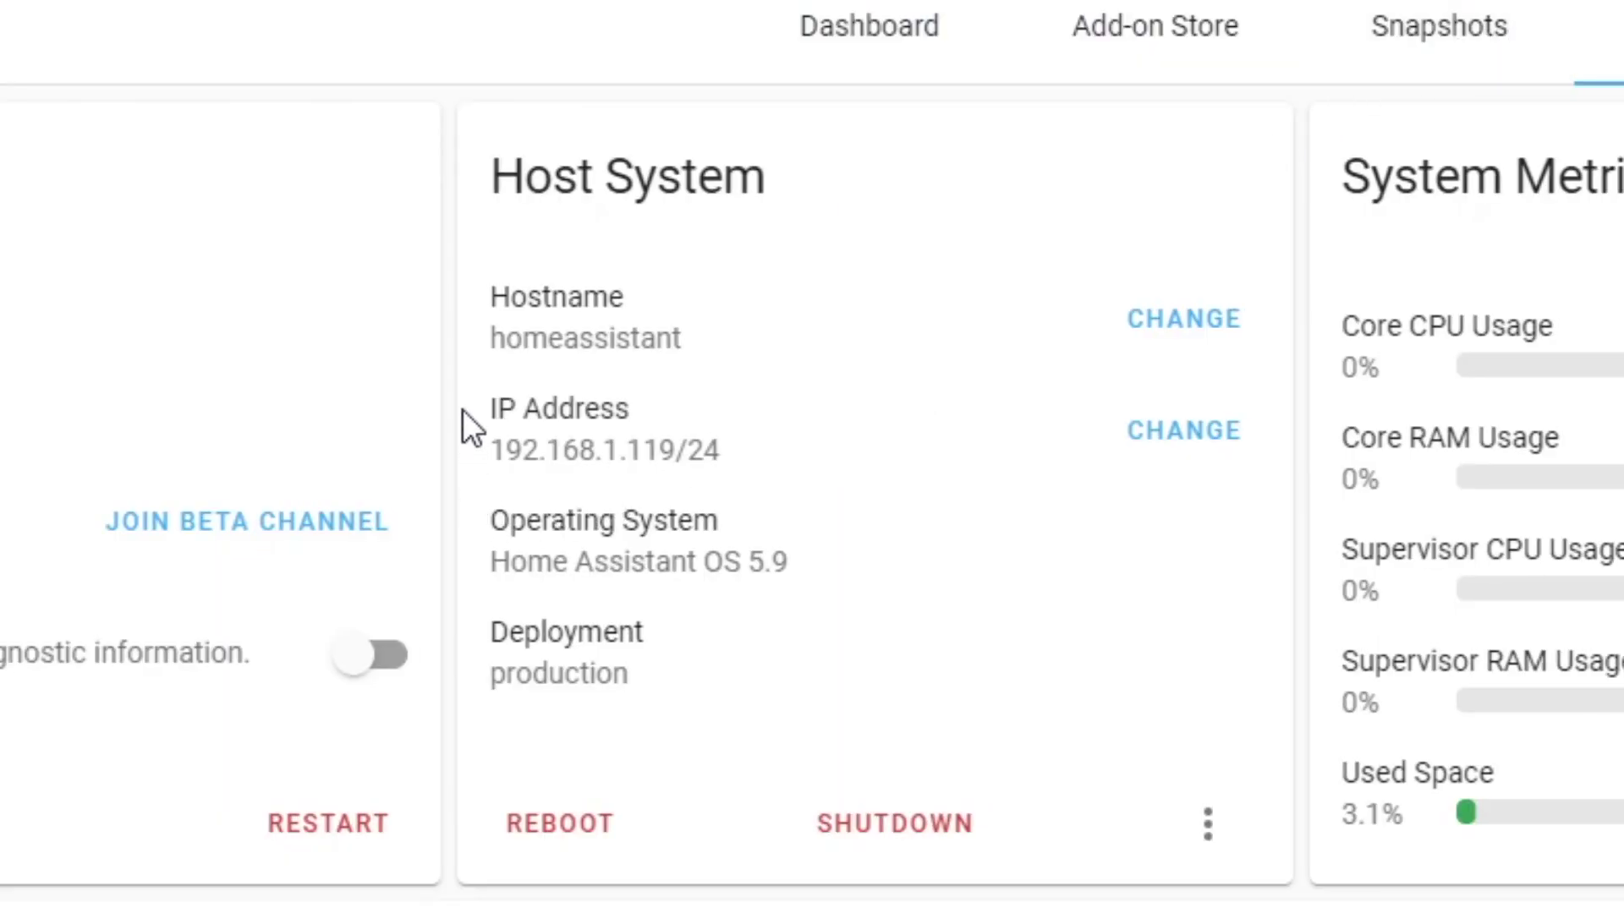
drag(721, 450, 495, 459)
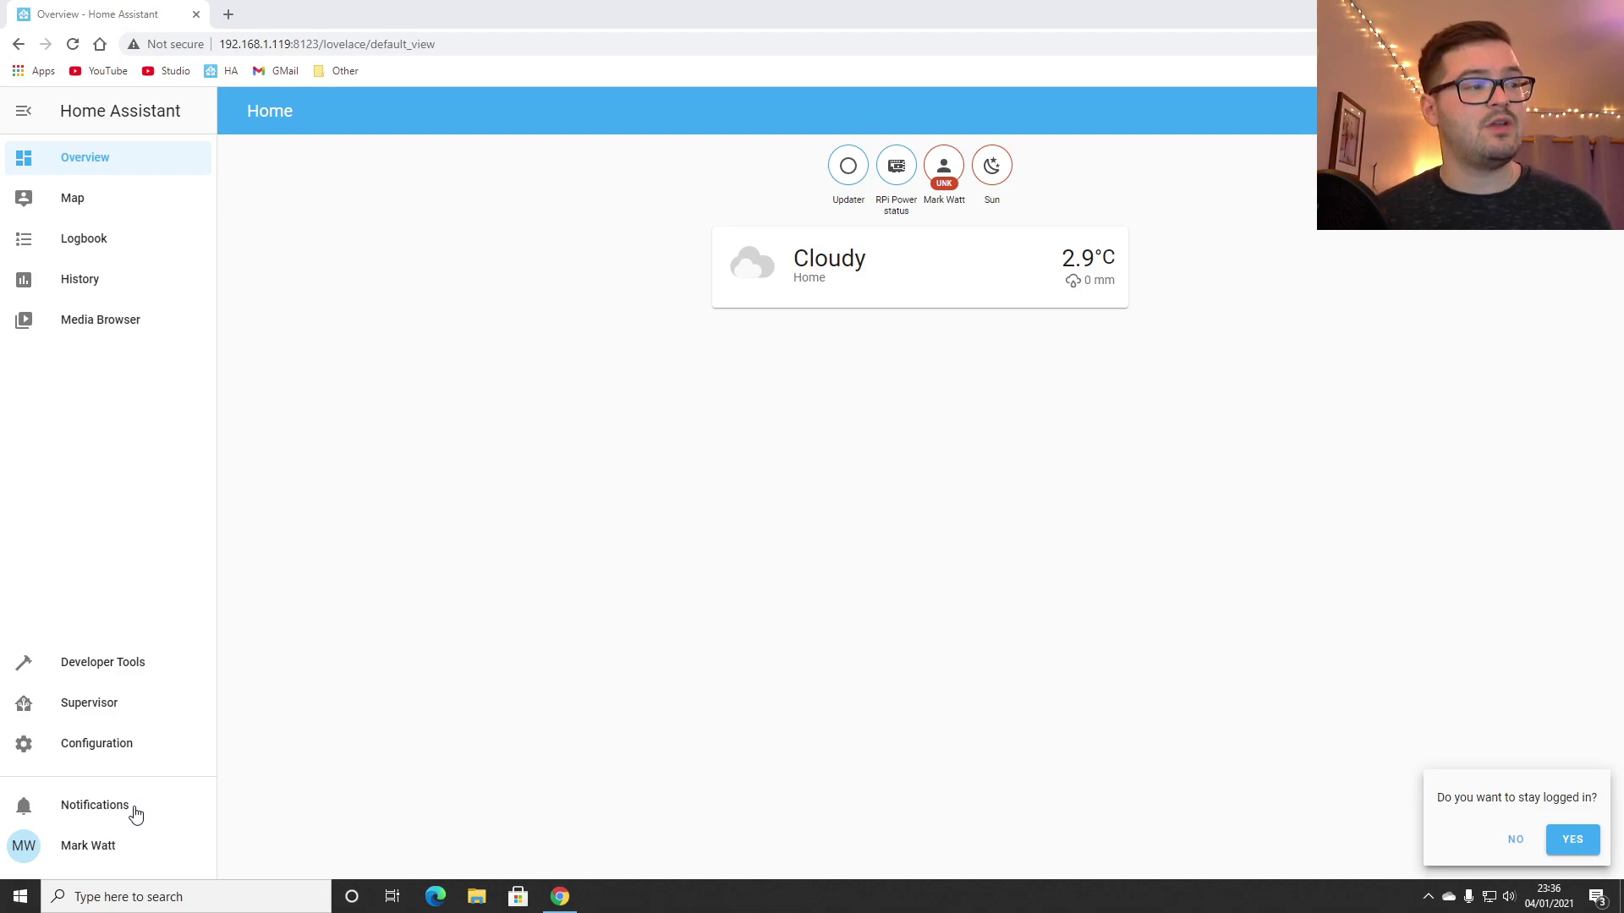
Step: Open the Notifications drawer to confirm there are no notifications
click(95, 805)
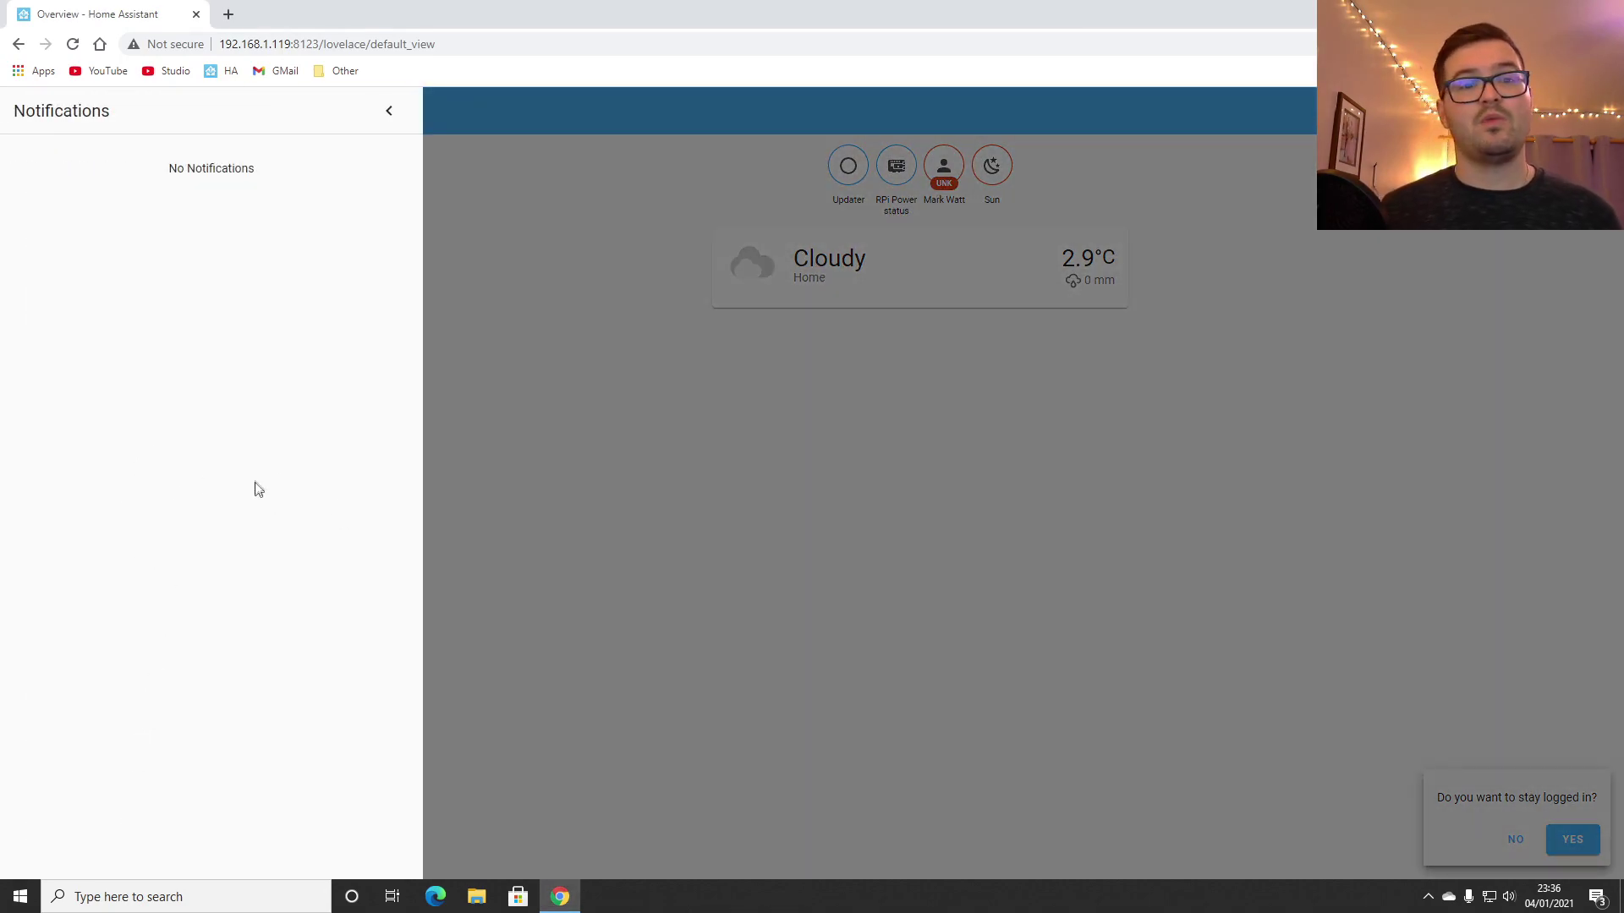